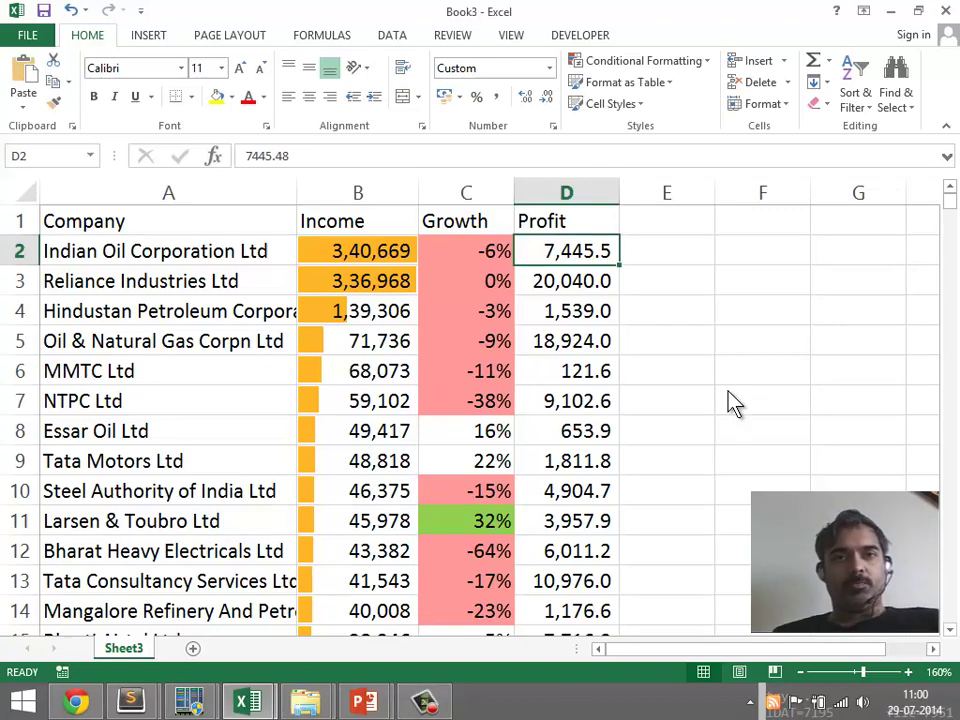
# Extend the selection from D2 down the Profit column to D14.
pyautogui.hotkey('shift', 'Down')
pyautogui.hotkey('shift', 'Down')
pyautogui.hotkey('shift', 'Down')
pyautogui.hotkey('shift', 'Down')
pyautogui.hotkey('shift', 'Down')
pyautogui.hotkey('shift', 'Down')
pyautogui.hotkey('shift', 'Down')
pyautogui.hotkey('shift', 'Down')
pyautogui.hotkey('shift', 'Down')
pyautogui.hotkey('shift', 'Down')
pyautogui.hotkey('shift', 'Down')
pyautogui.hotkey('shift', 'Down')
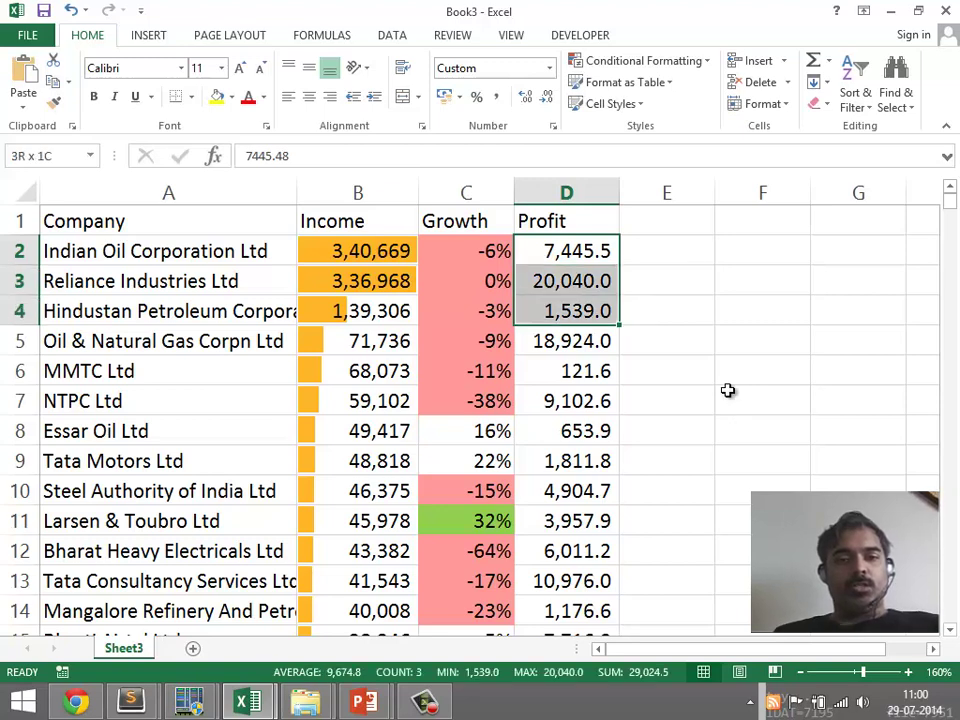
pyautogui.click(608, 60)
pyautogui.moveTo(668, 218)
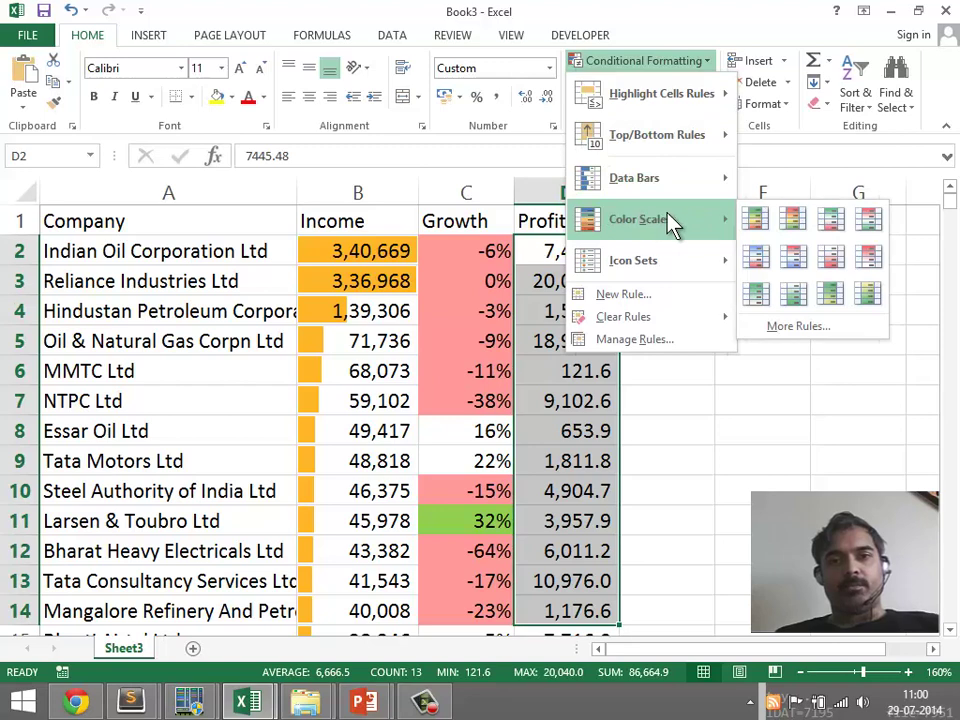
pyautogui.click(752, 216)
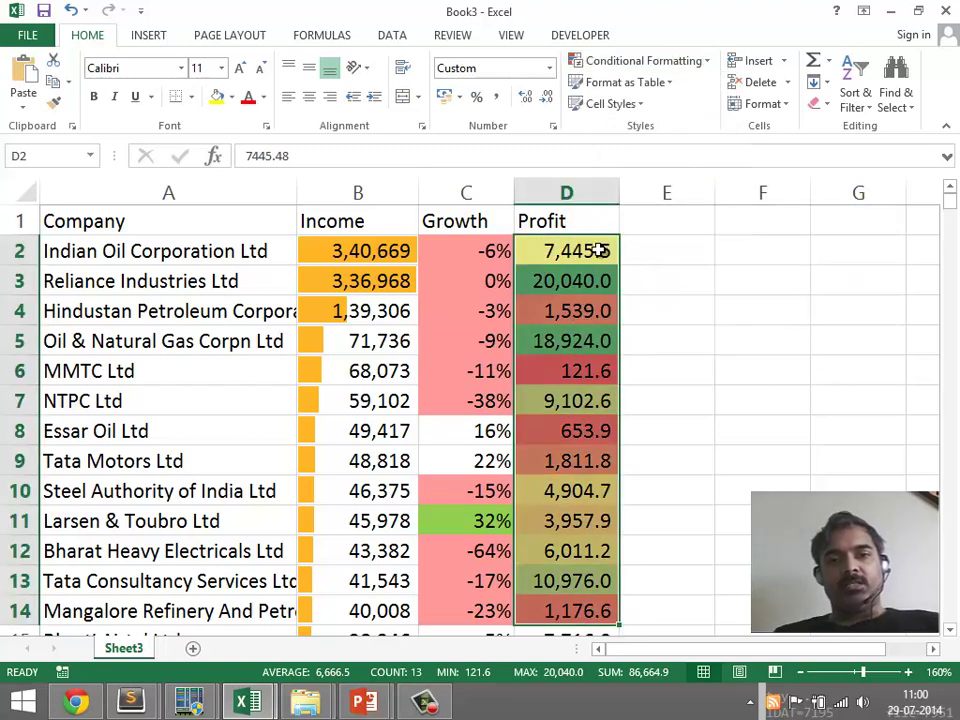
pyautogui.click(588, 341)
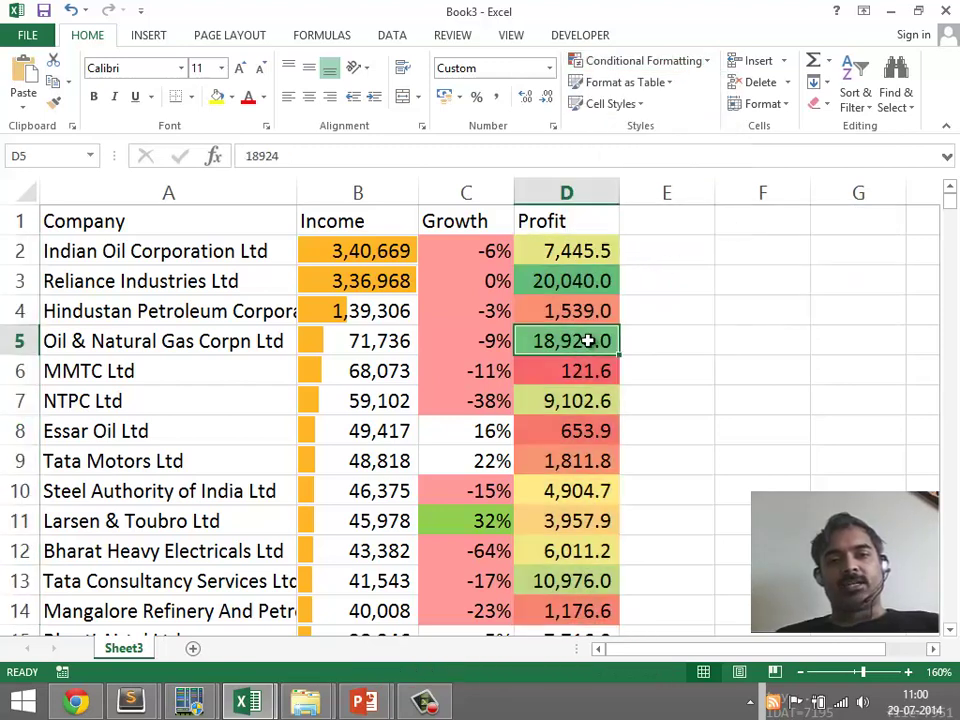
pyautogui.click(585, 281)
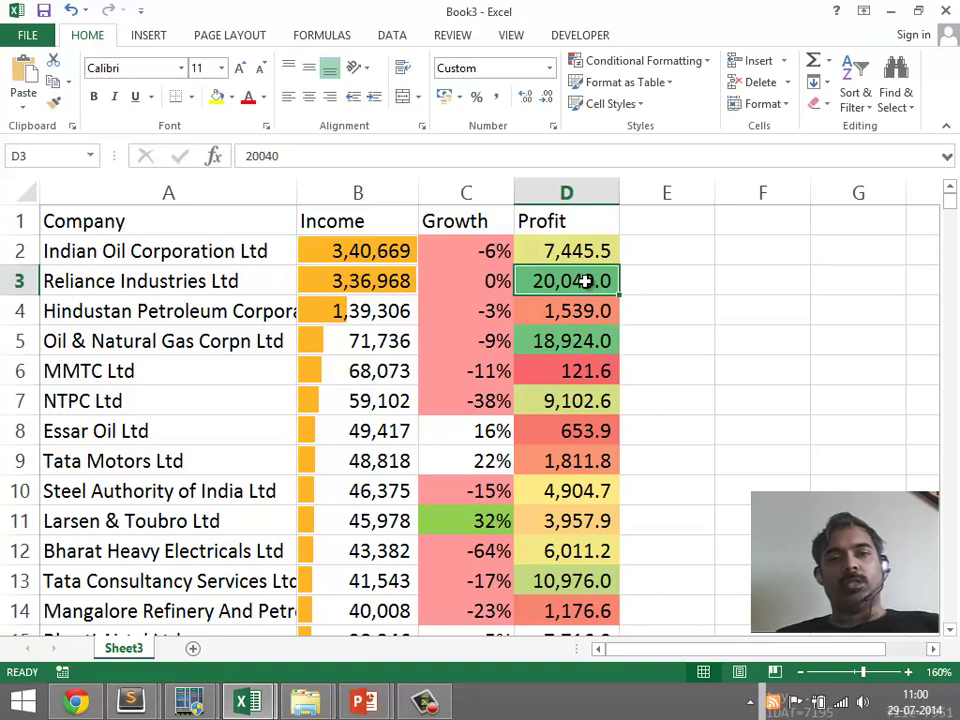
pyautogui.click(576, 341)
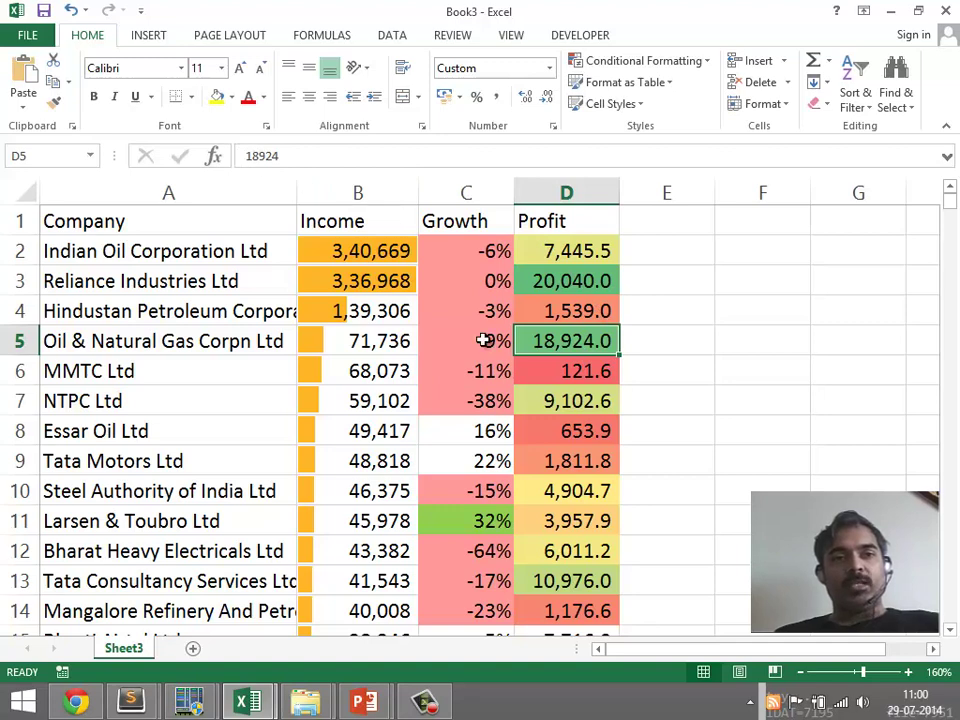
# Undo the trial colour scale on Profit and enter the header '% Profit' in E1.
pyautogui.click(664, 247)
pyautogui.click(704, 222)
pyautogui.write('% Profit')
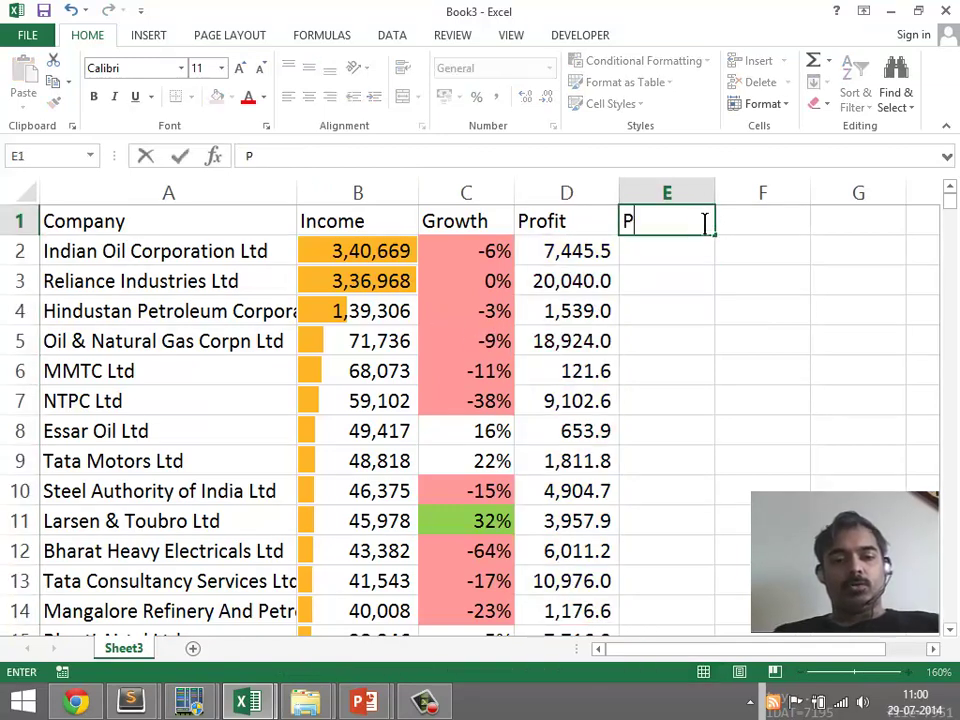
pyautogui.press('Return')
# Enter =D2/B2 in E2 and fill it down through E14.
pyautogui.write('=')
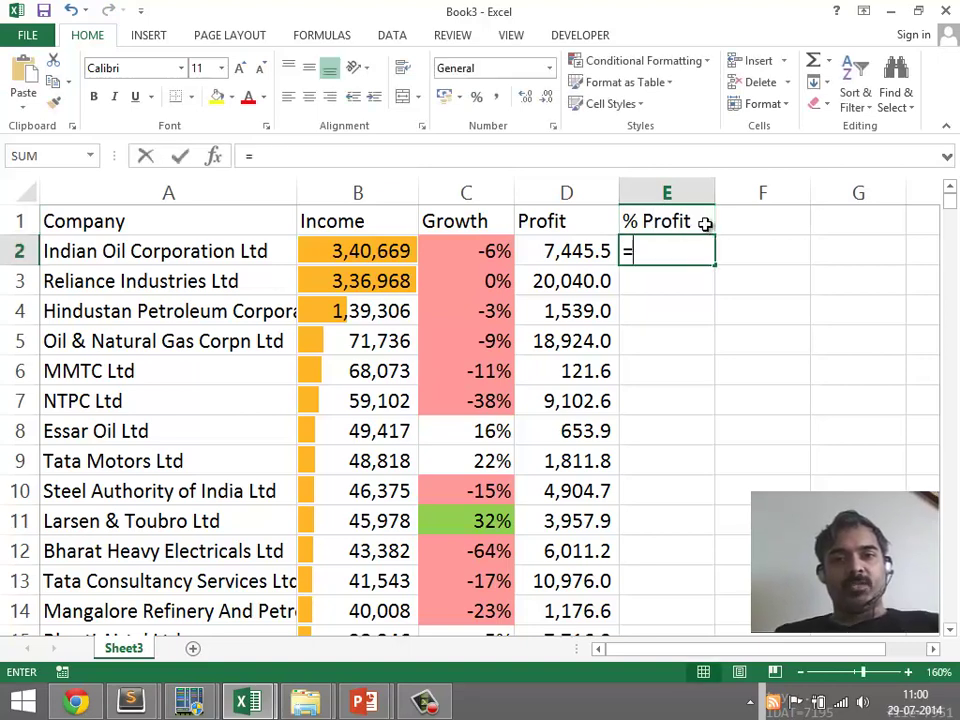
pyautogui.press('Left')
pyautogui.write('/')
pyautogui.press('Left')
pyautogui.press('Left')
pyautogui.press('Left')
pyautogui.hotkey('ctrl', 'Return')
pyautogui.hotkey('shift', 'Down')
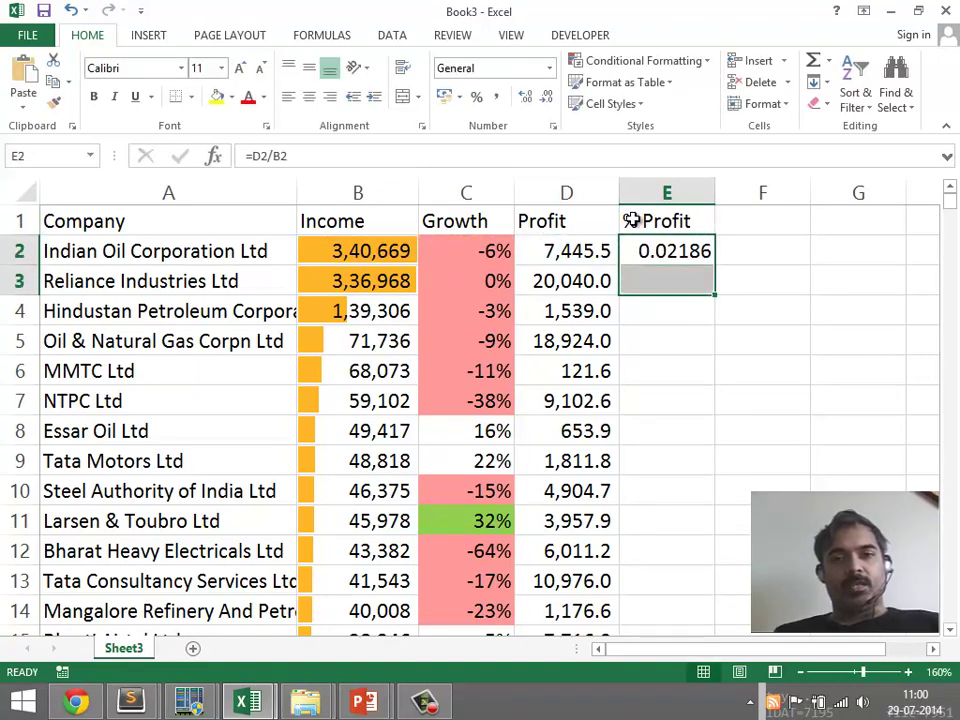
pyautogui.hotkey('shift', 'Down')
pyautogui.hotkey('shift', 'Down')
pyautogui.hotkey('shift', 'Down')
pyautogui.hotkey('shift', 'Down')
pyautogui.hotkey('shift', 'Down')
pyautogui.hotkey('shift', 'Down')
pyautogui.hotkey('shift', 'Down')
pyautogui.hotkey('shift', 'Down')
pyautogui.hotkey('shift', 'Down')
pyautogui.hotkey('shift', 'Down')
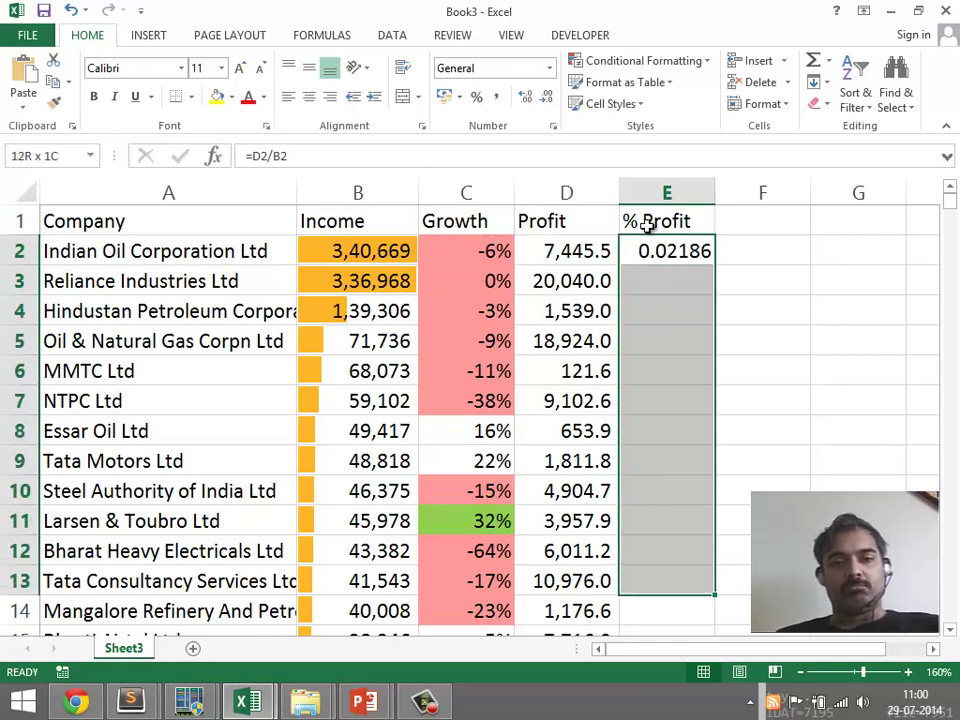
pyautogui.hotkey('shift', 'Down')
pyautogui.hotkey('ctrl', 'd')
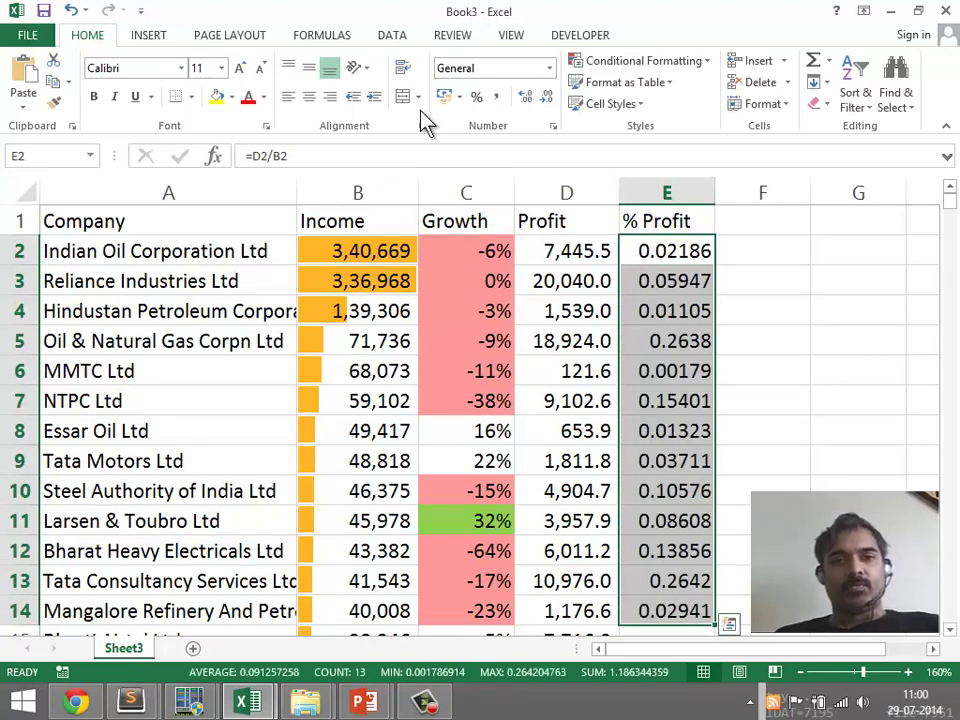
# Apply the Percentage number format to the % Profit values E2:E14.
pyautogui.click(476, 98)
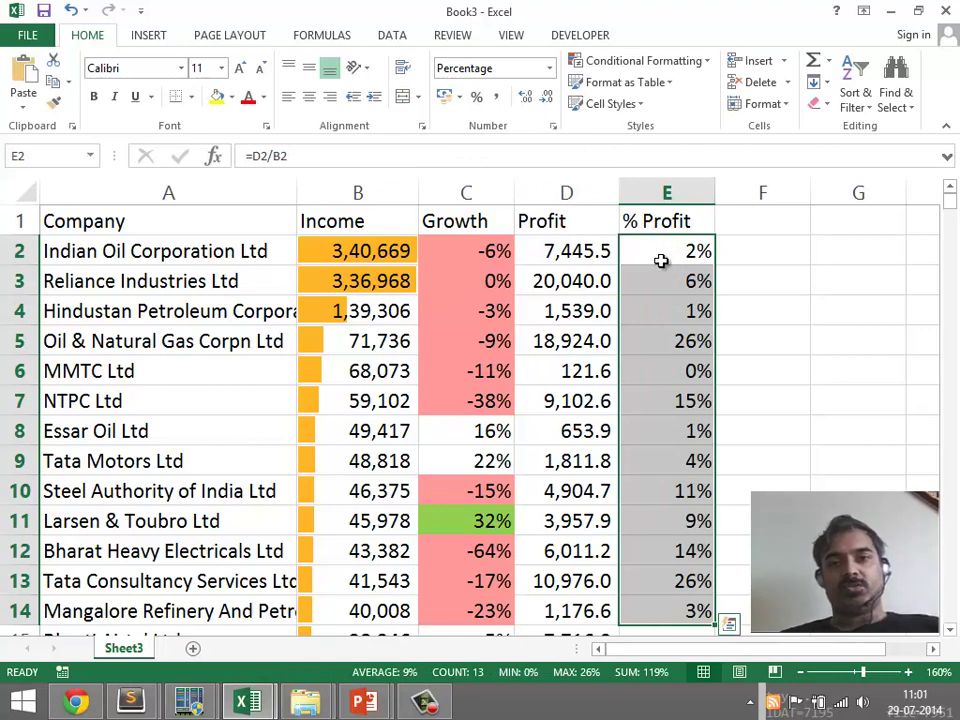
pyautogui.click(700, 225)
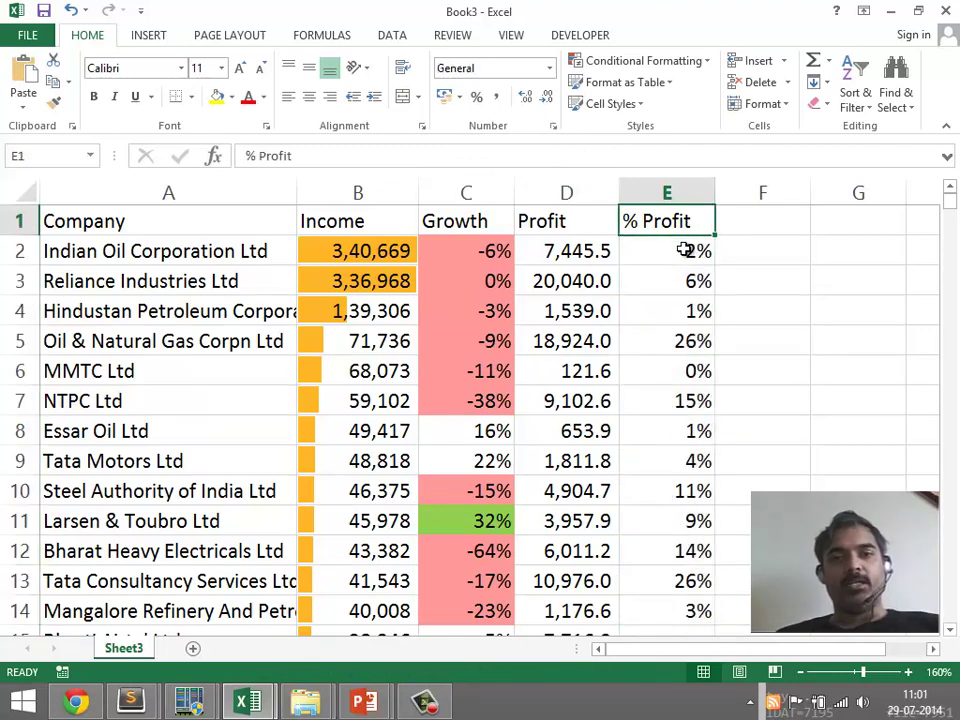
pyautogui.click(683, 250)
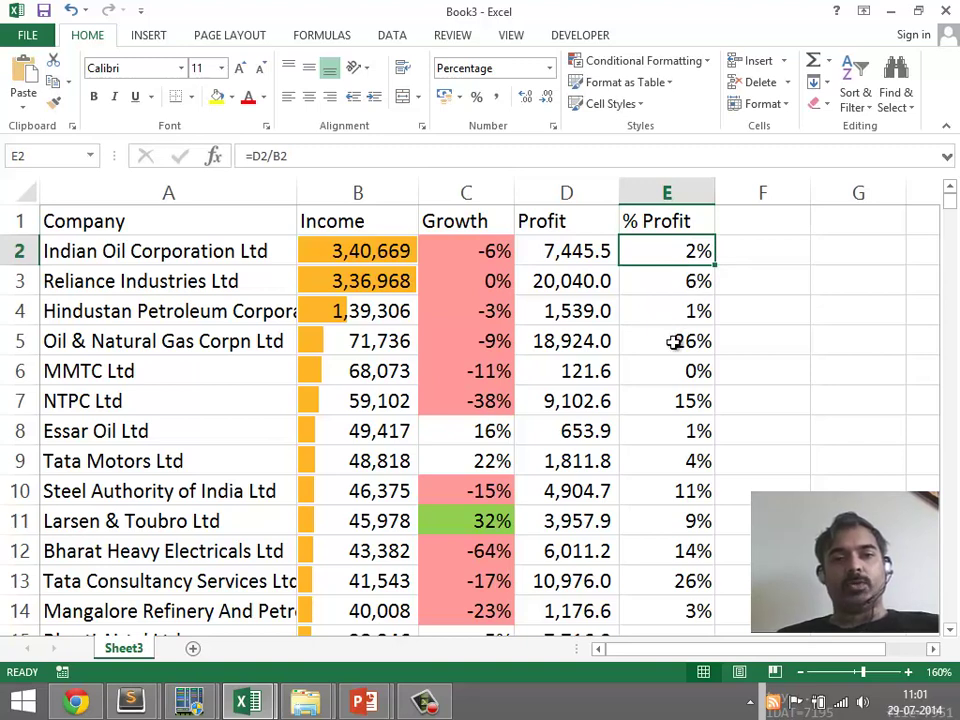
# Review the percentage results, then select the Profit column D1:D14.
pyautogui.moveTo(672, 342); pyautogui.dragTo(229, 343)
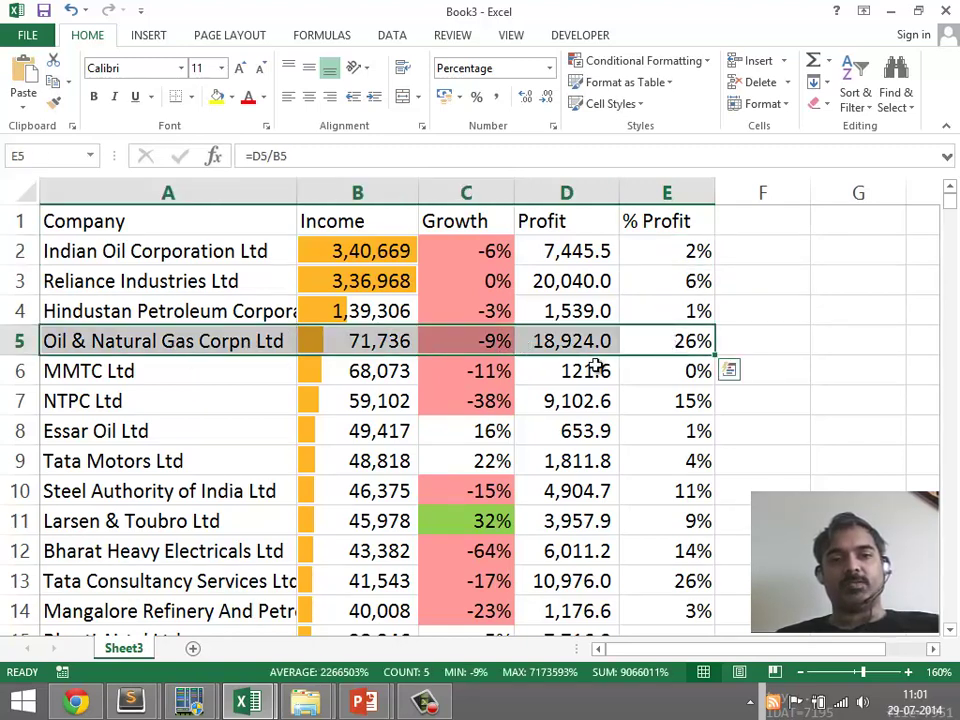
pyautogui.click(662, 343)
pyautogui.moveTo(681, 247); pyautogui.dragTo(672, 608)
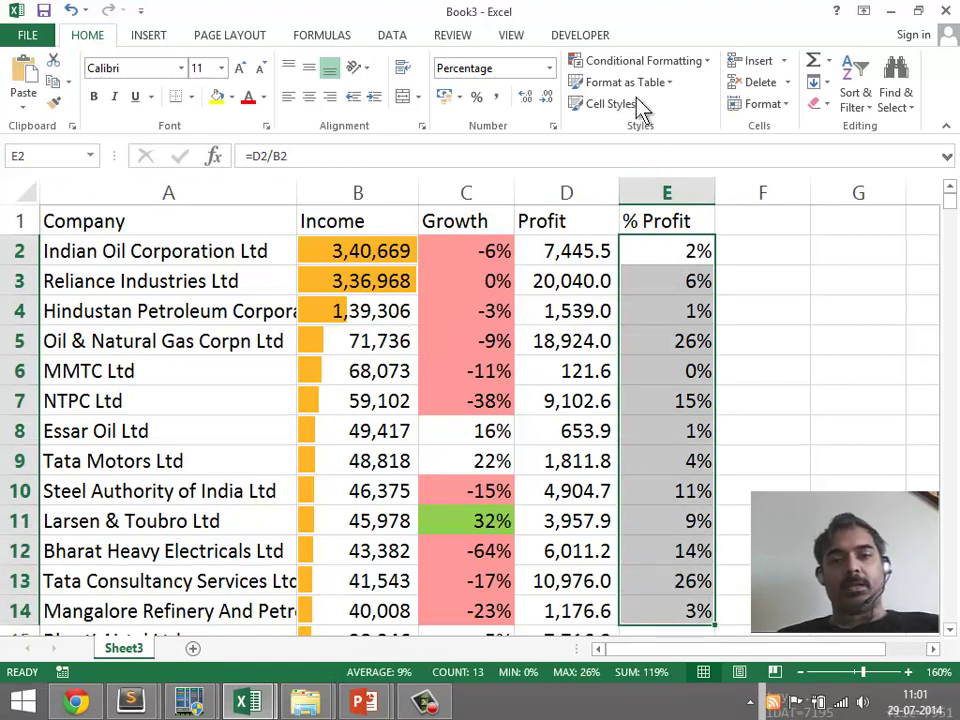
pyautogui.click(680, 366)
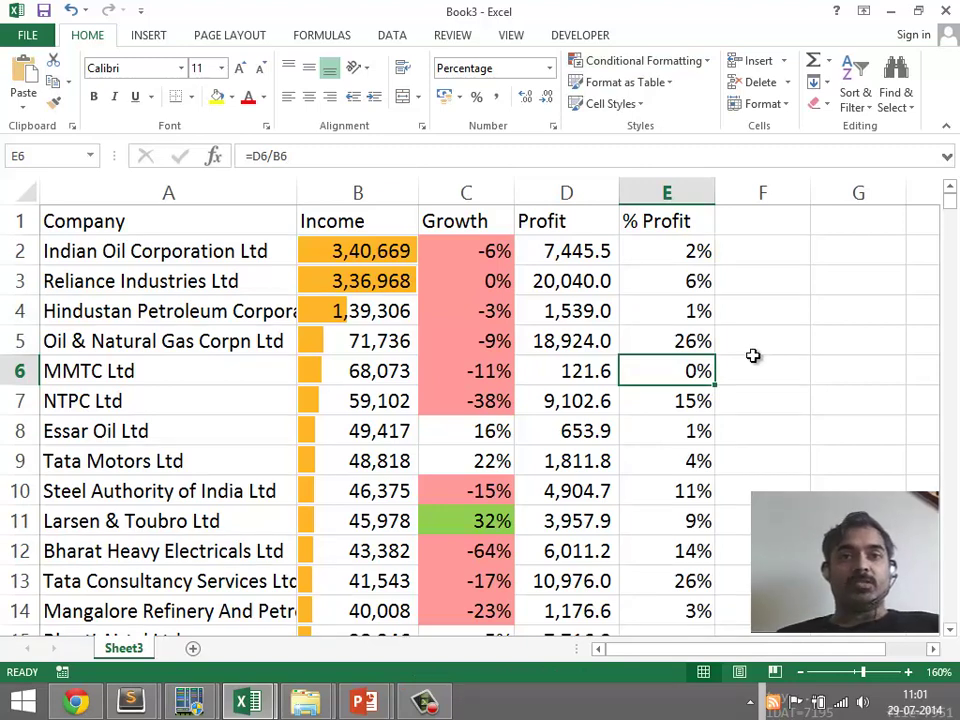
pyautogui.moveTo(678, 229); pyautogui.dragTo(673, 613)
pyautogui.click(664, 222)
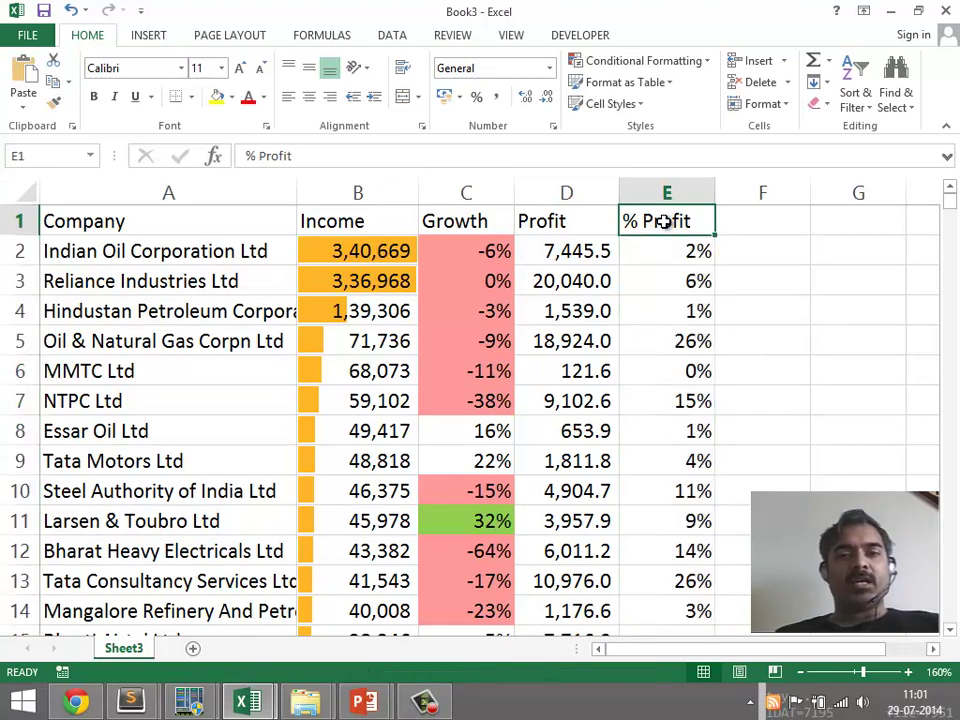
pyautogui.moveTo(525, 221); pyautogui.dragTo(572, 608)
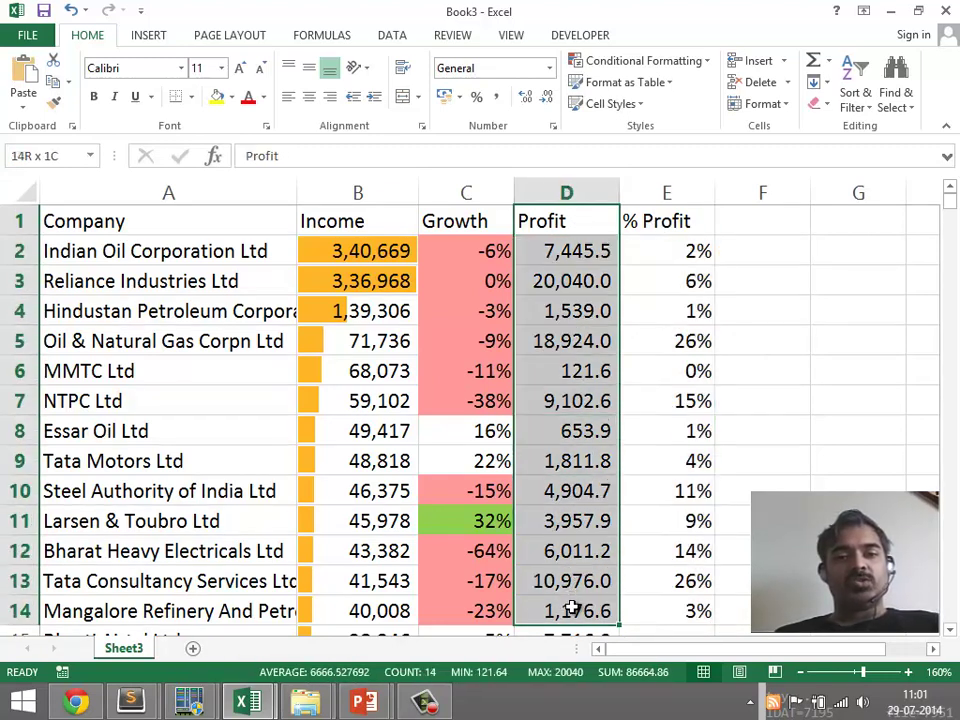
# Select D2 and start a new conditional formatting rule.
pyautogui.click(578, 250)
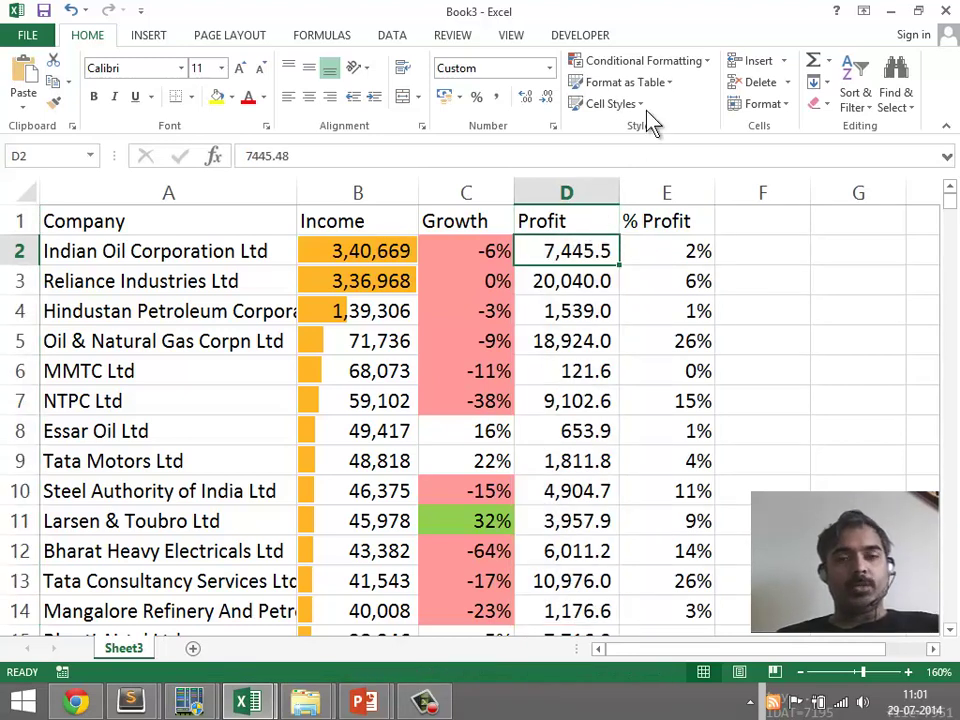
pyautogui.click(658, 68)
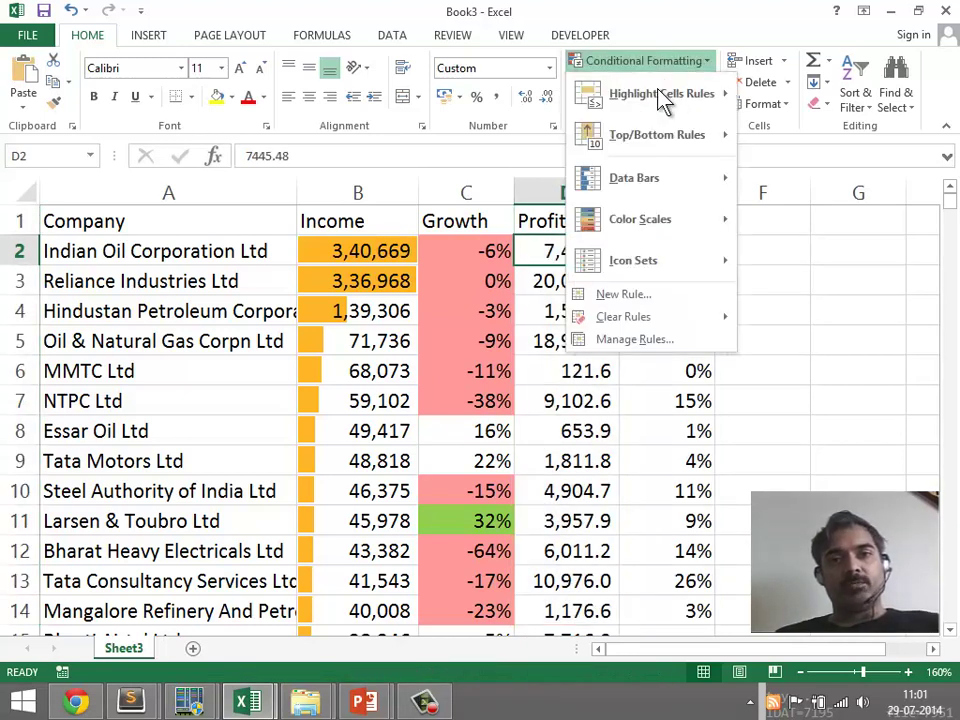
pyautogui.click(632, 296)
pyautogui.moveTo(680, 190); pyautogui.dragTo(284, 290)
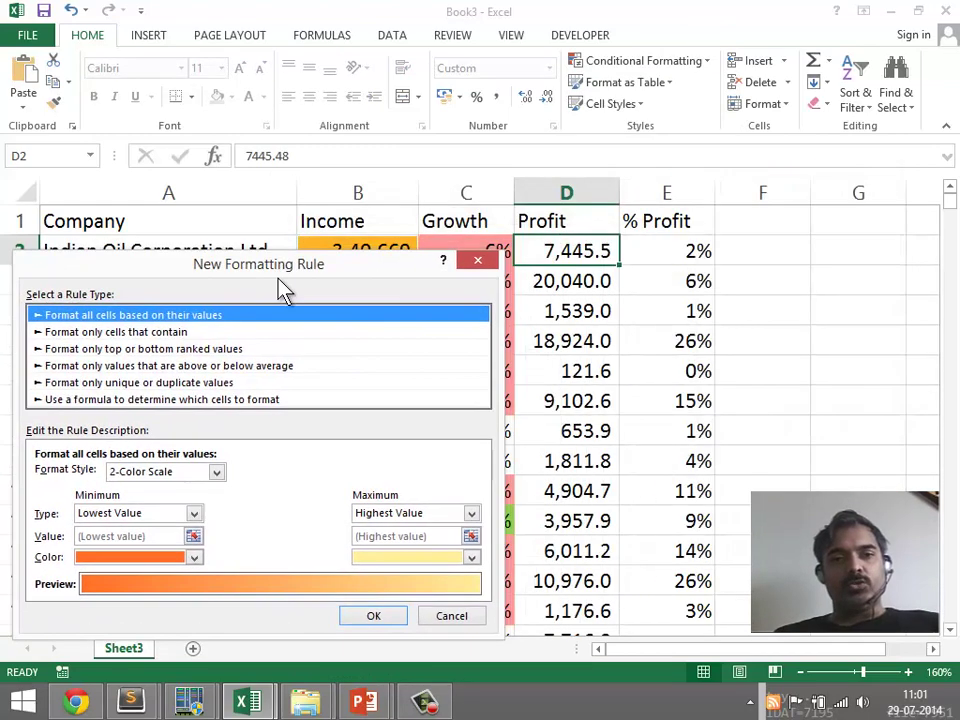
# Choose the formula rule type and enter =$E$2>0.2 as the condition.
pyautogui.click(214, 399)
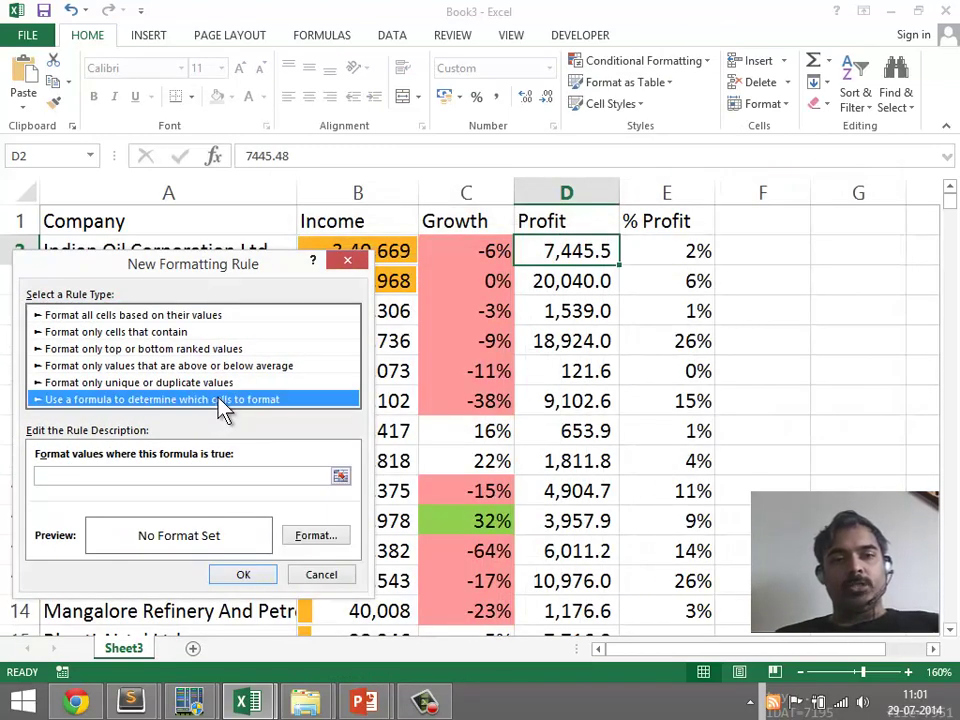
pyautogui.click(220, 474)
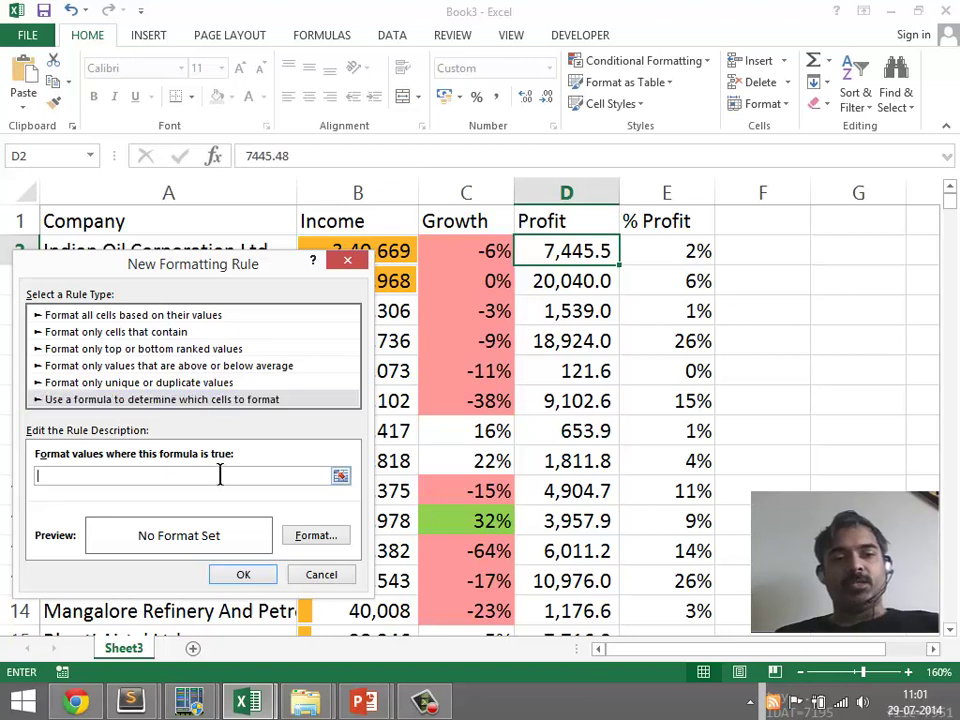
pyautogui.click(340, 475)
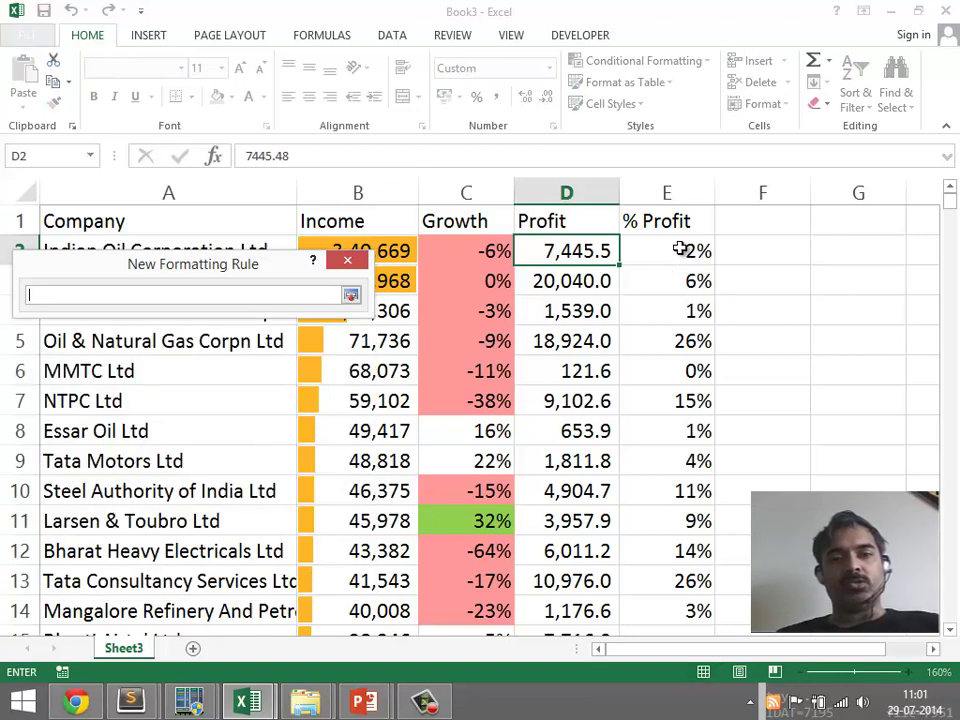
pyautogui.click(684, 245)
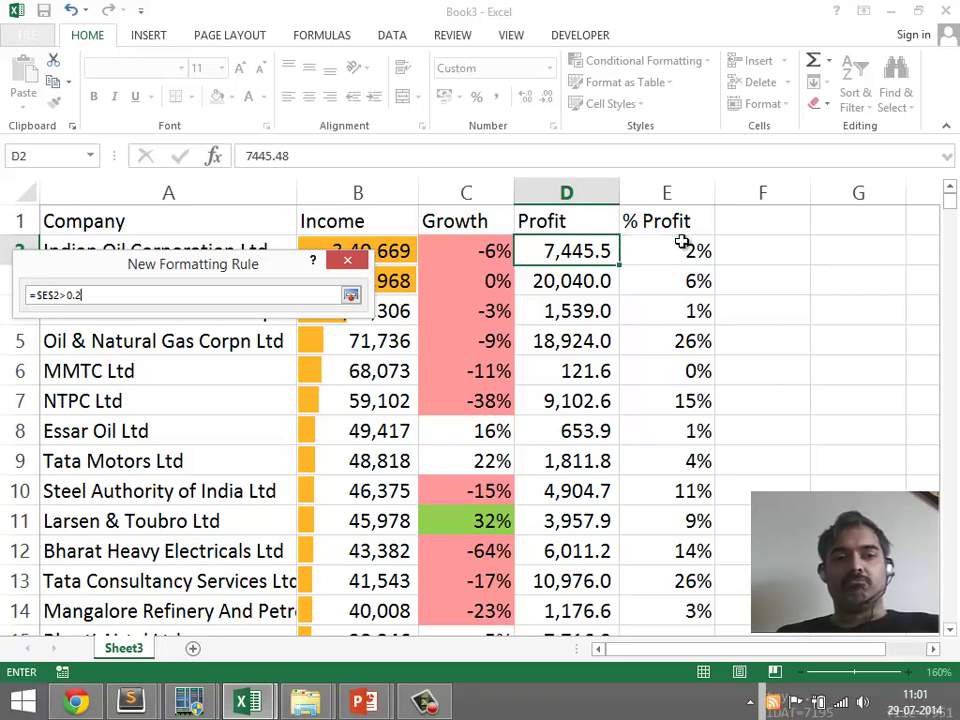
pyautogui.write('>0.2')
pyautogui.press('Return')
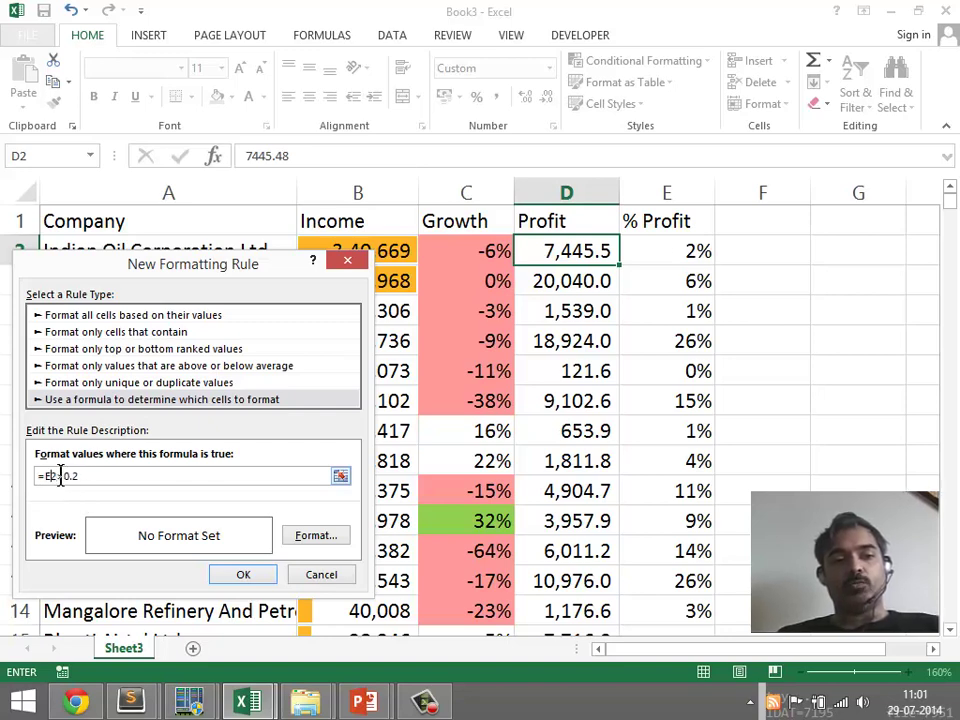
pyautogui.click(341, 540)
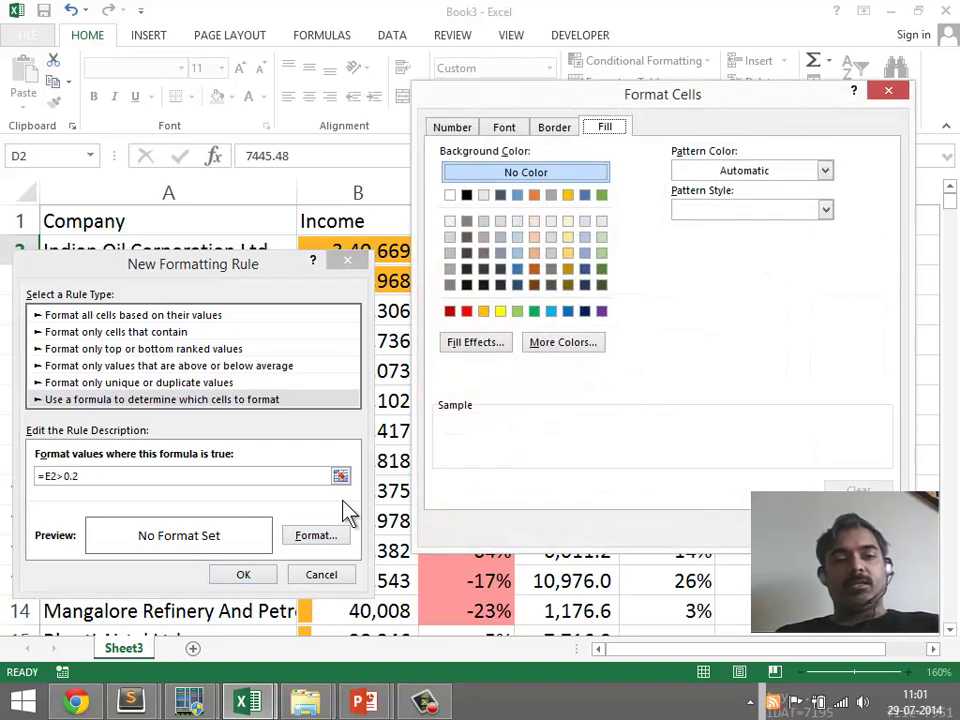
pyautogui.click(517, 312)
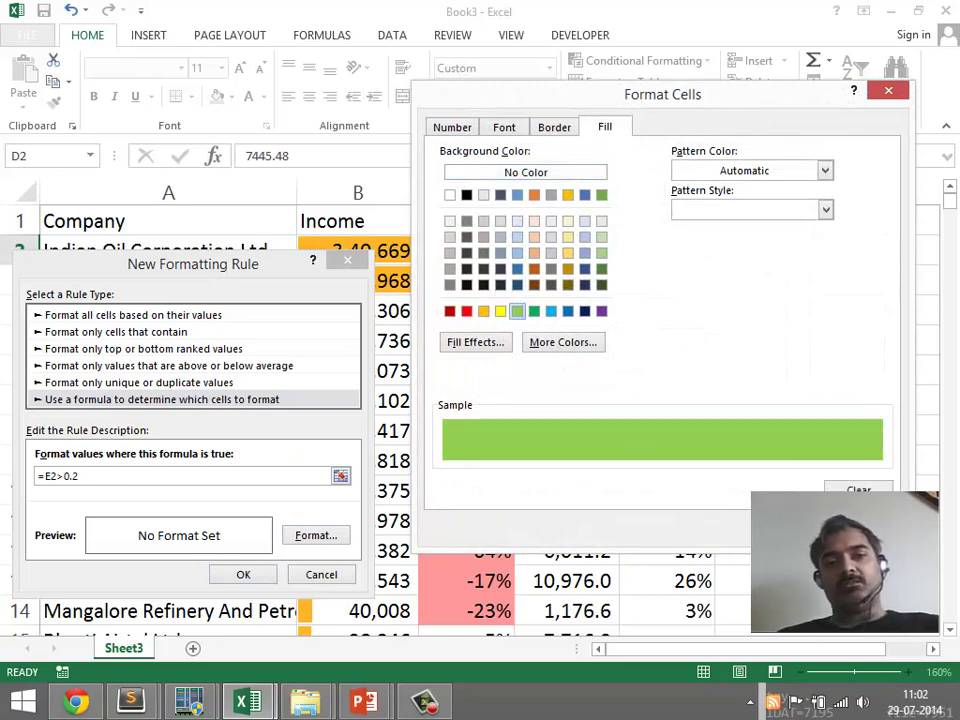
pyautogui.click(770, 535)
pyautogui.click(243, 574)
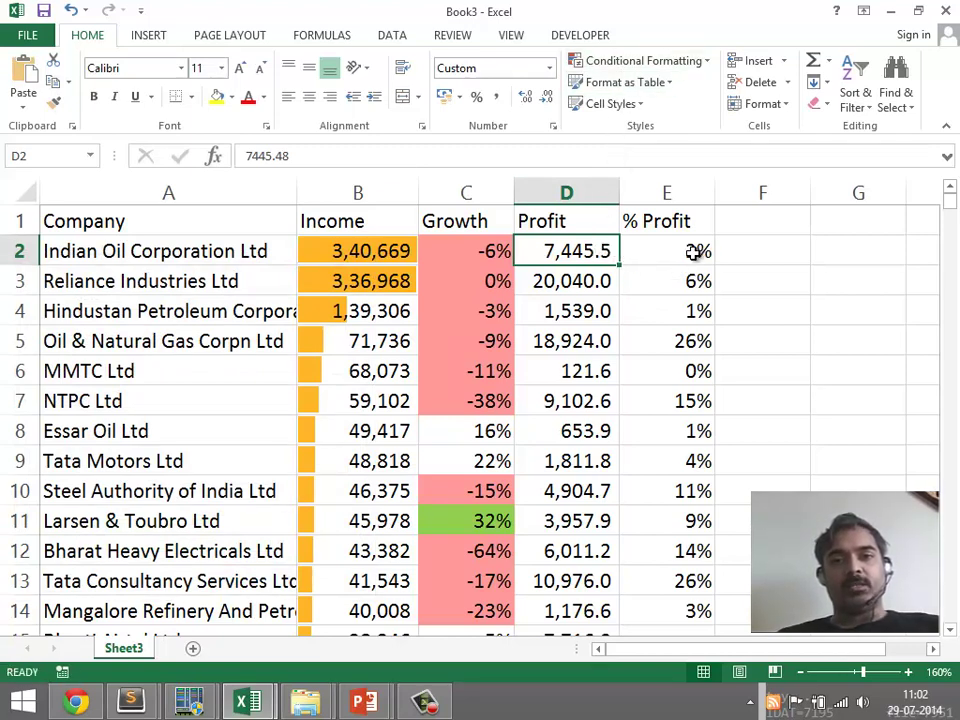
# In Manage Rules, change the green rule's Applies to range to =$D$2:$D$14 and apply it.
pyautogui.click(640, 66)
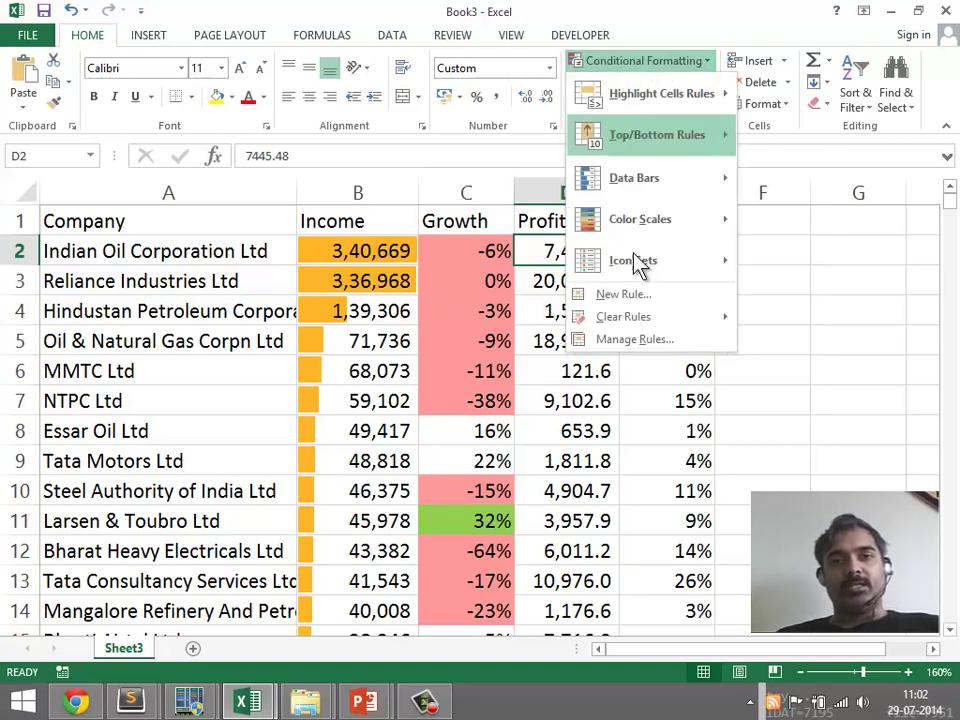
pyautogui.click(637, 341)
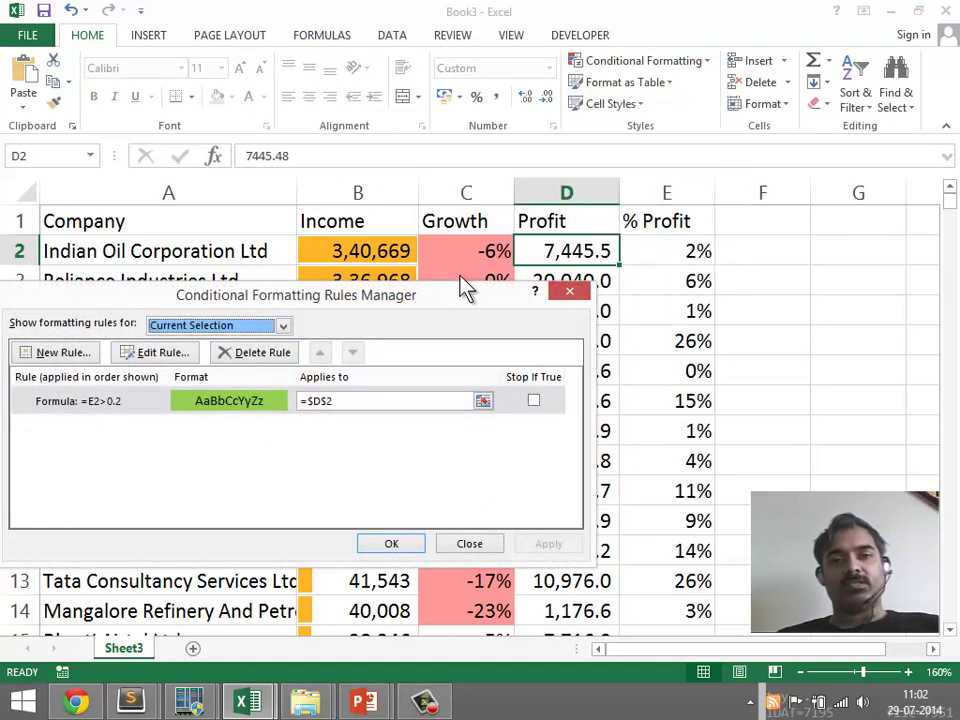
pyautogui.moveTo(460, 300); pyautogui.dragTo(505, 353)
pyautogui.click(527, 455)
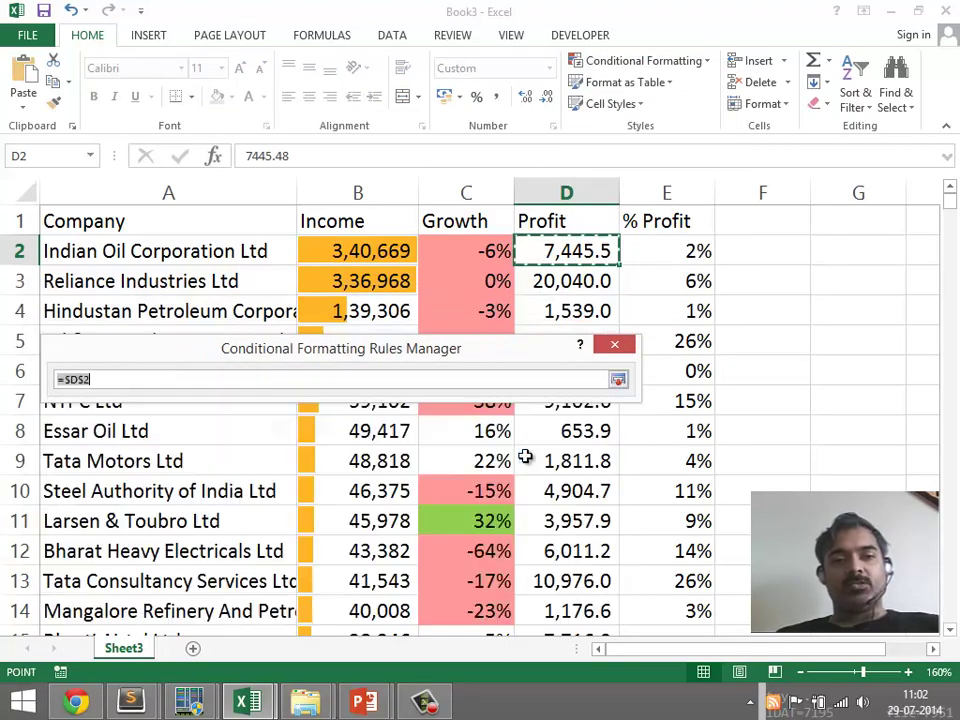
pyautogui.moveTo(594, 248); pyautogui.dragTo(583, 624)
pyautogui.press('Return')
pyautogui.click(594, 598)
pyautogui.moveTo(357, 357); pyautogui.dragTo(957, 86)
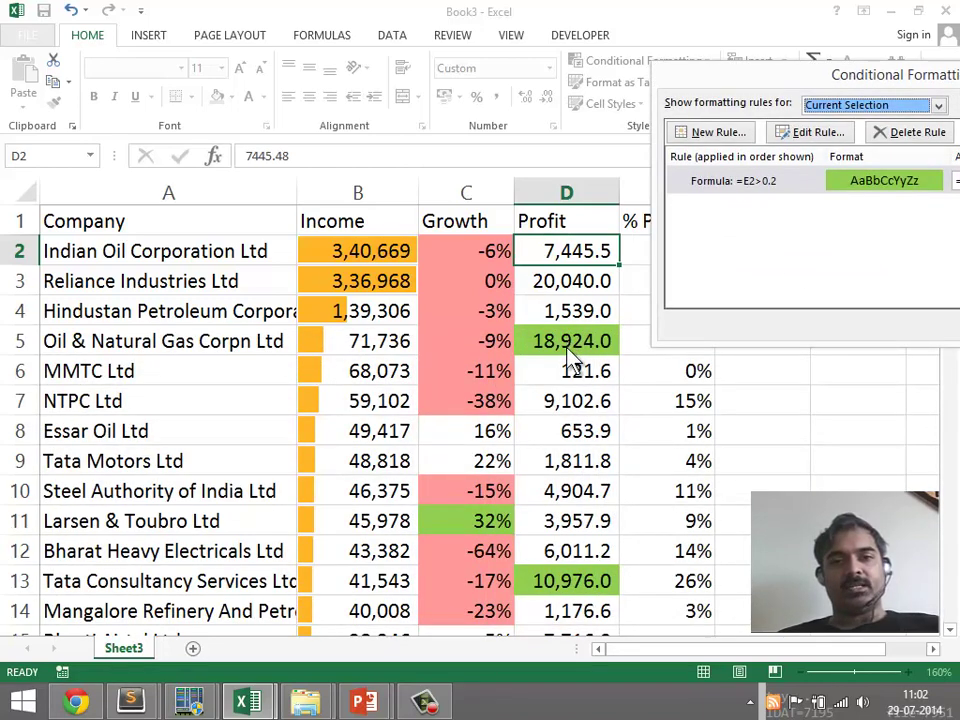
pyautogui.moveTo(806, 81); pyautogui.dragTo(214, 47)
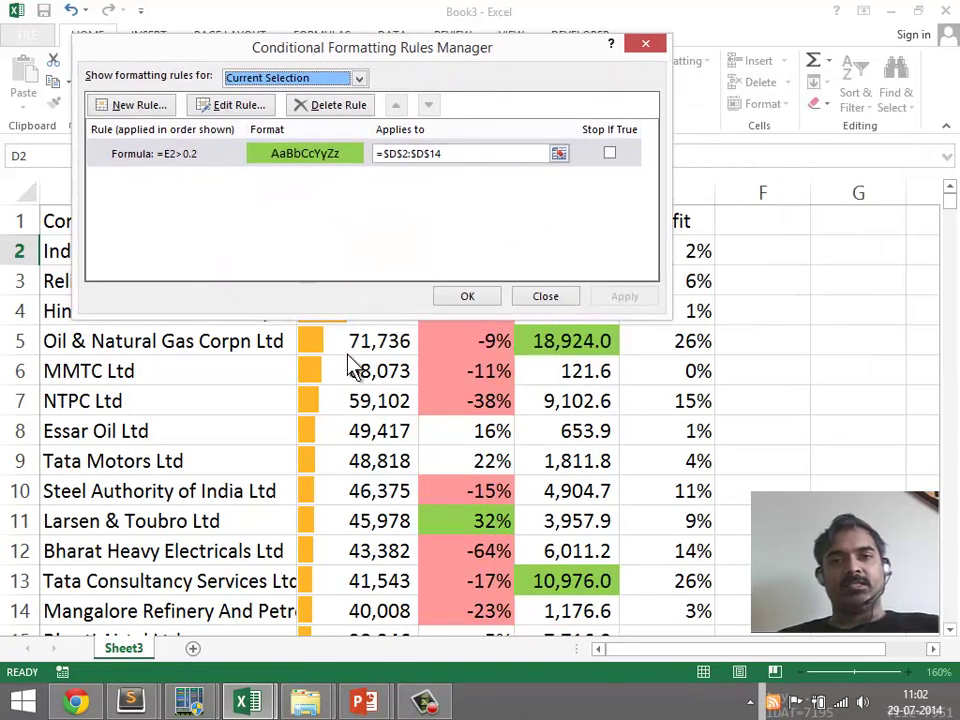
pyautogui.click(465, 297)
pyautogui.click(675, 341)
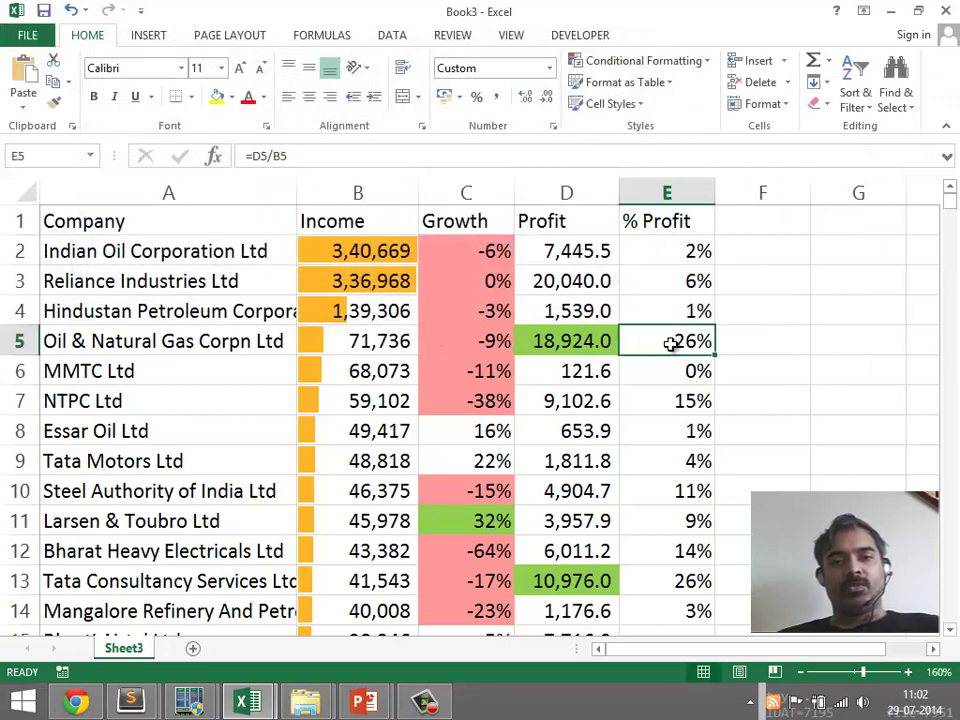
# Check the green Profit cells D5 and D13, then select E2:E14.
pyautogui.click(567, 340)
pyautogui.click(671, 578)
pyautogui.click(583, 579)
pyautogui.moveTo(650, 551); pyautogui.dragTo(688, 268)
pyautogui.click(682, 253)
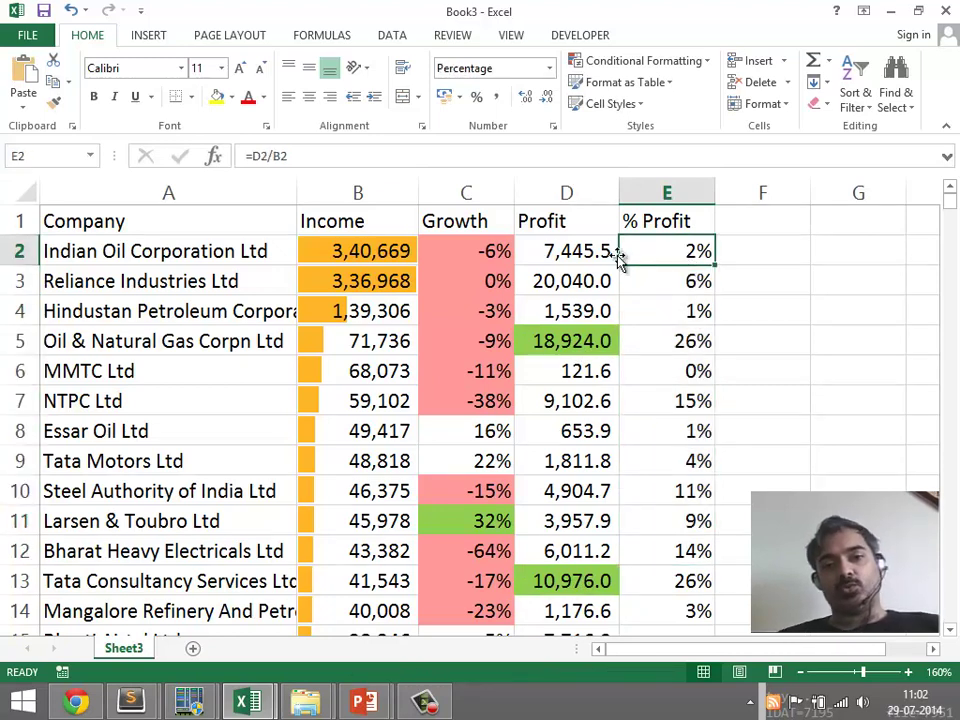
pyautogui.moveTo(666, 251); pyautogui.dragTo(691, 612)
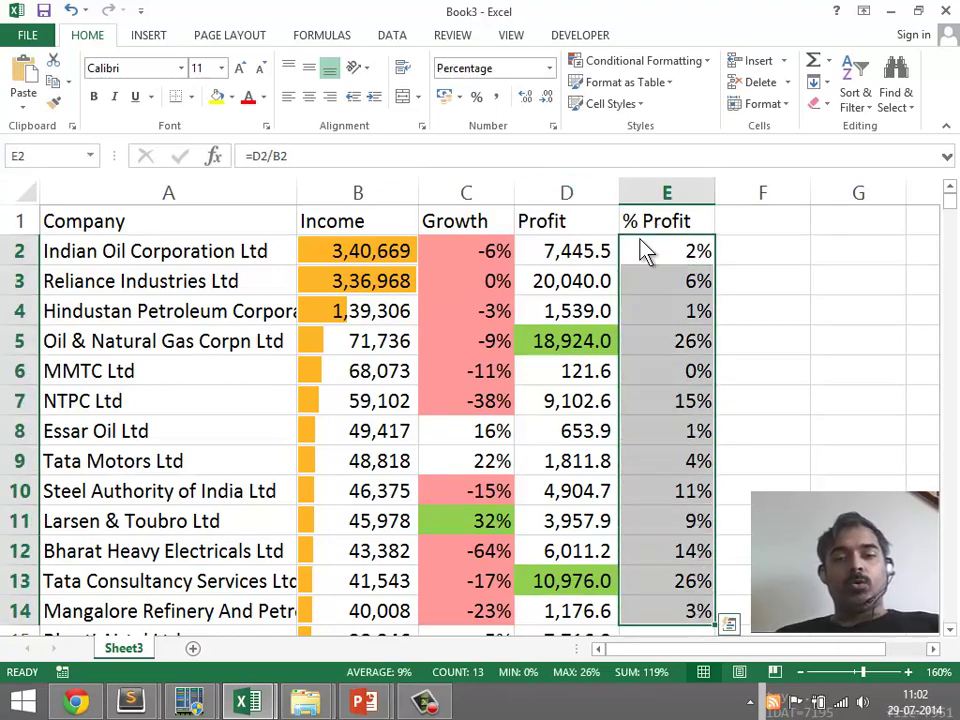
# Apply the Green-Yellow-Red colour scale to E2:E14 and recheck the Profit cells.
pyautogui.click(617, 63)
pyautogui.moveTo(700, 221)
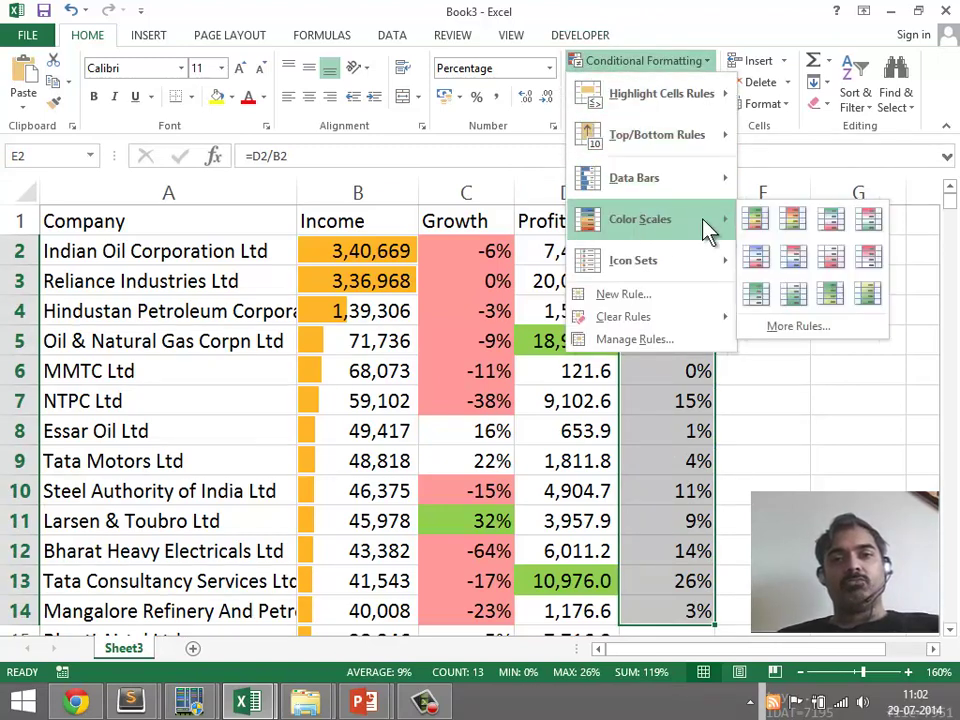
pyautogui.click(771, 217)
pyautogui.moveTo(527, 250); pyautogui.dragTo(574, 610)
pyautogui.click(528, 347)
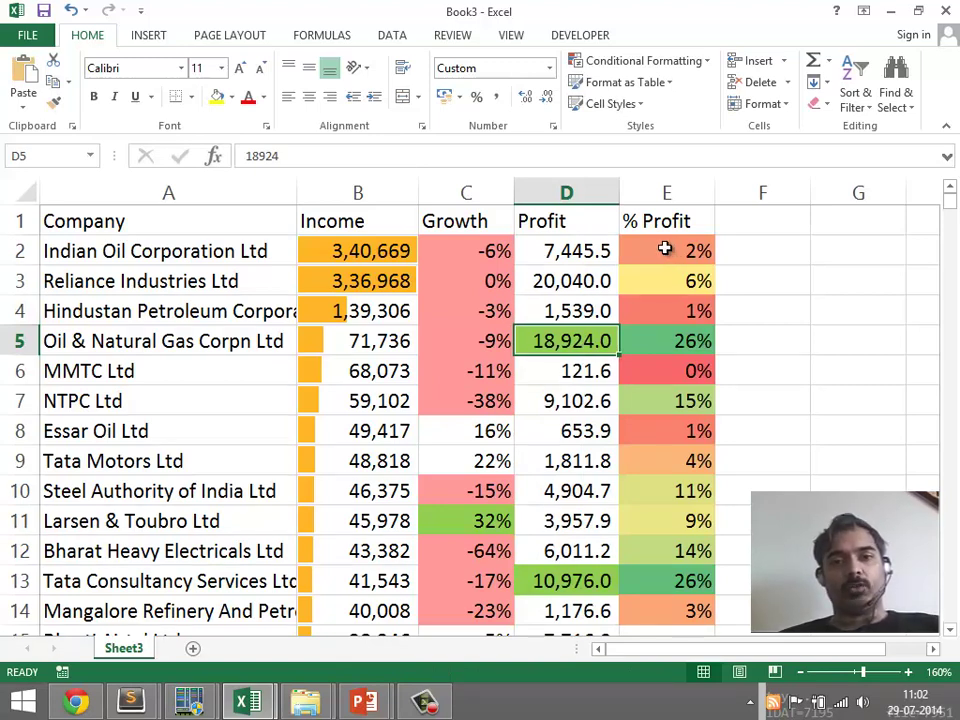
pyautogui.click(540, 251)
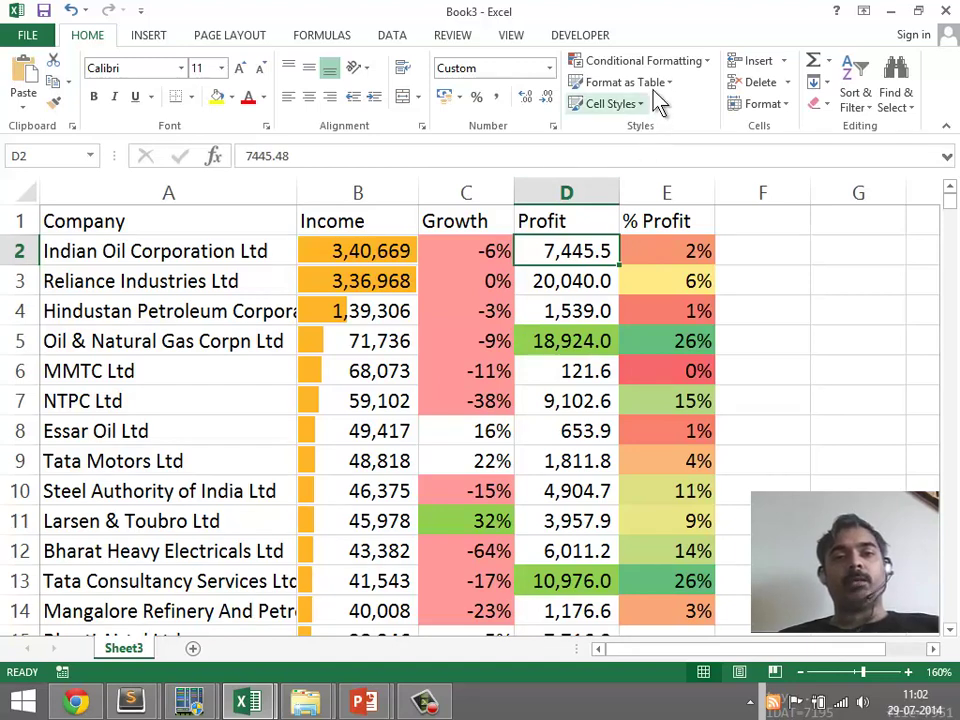
# Remove the % Profit colour scale, select D2 and open Manage Rules.
pyautogui.click(660, 251)
pyautogui.hotkey('ctrl', 'shift', 'Down')
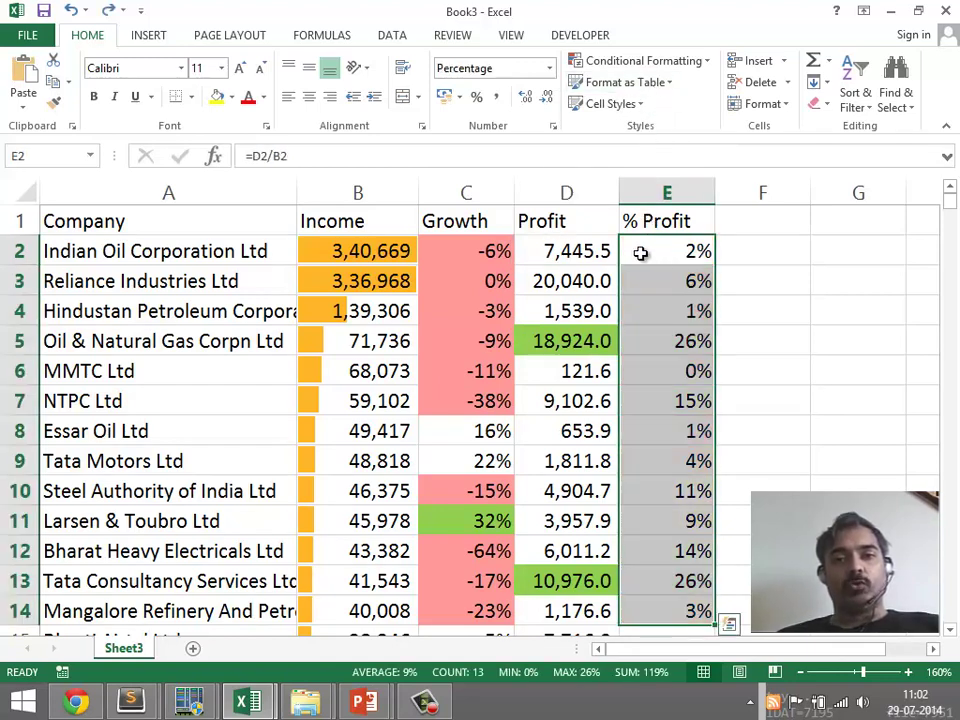
pyautogui.click(555, 251)
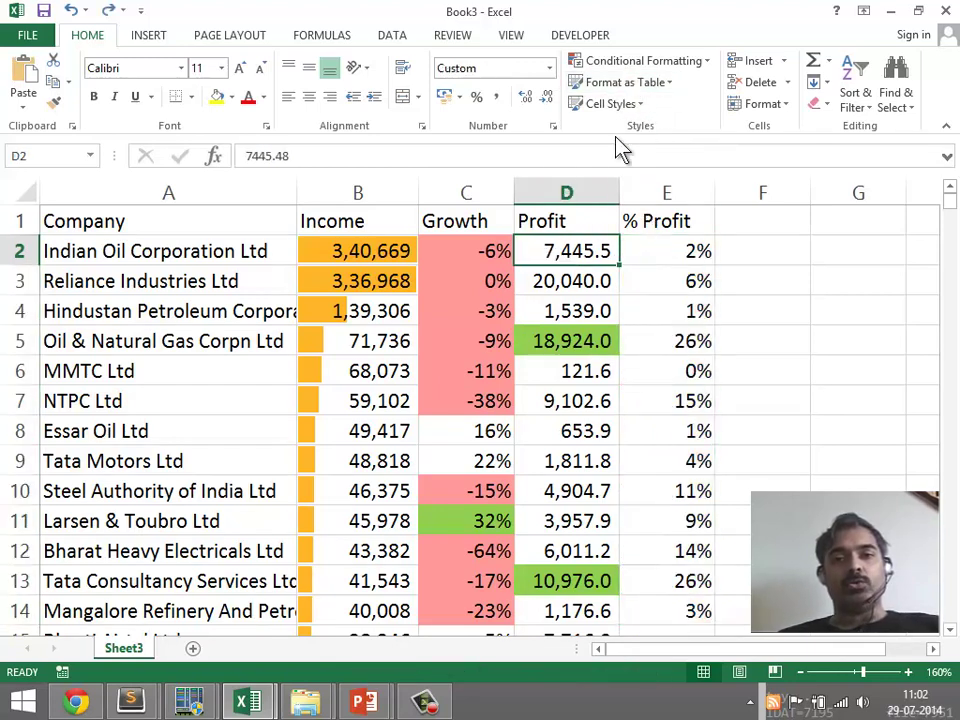
pyautogui.click(632, 82)
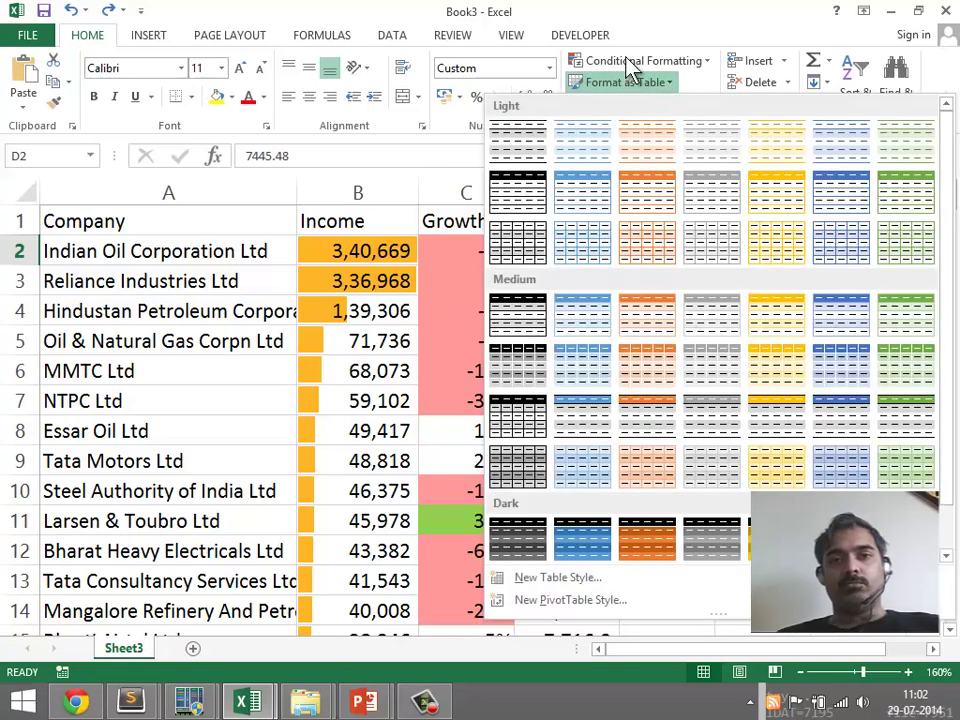
pyautogui.click(630, 62)
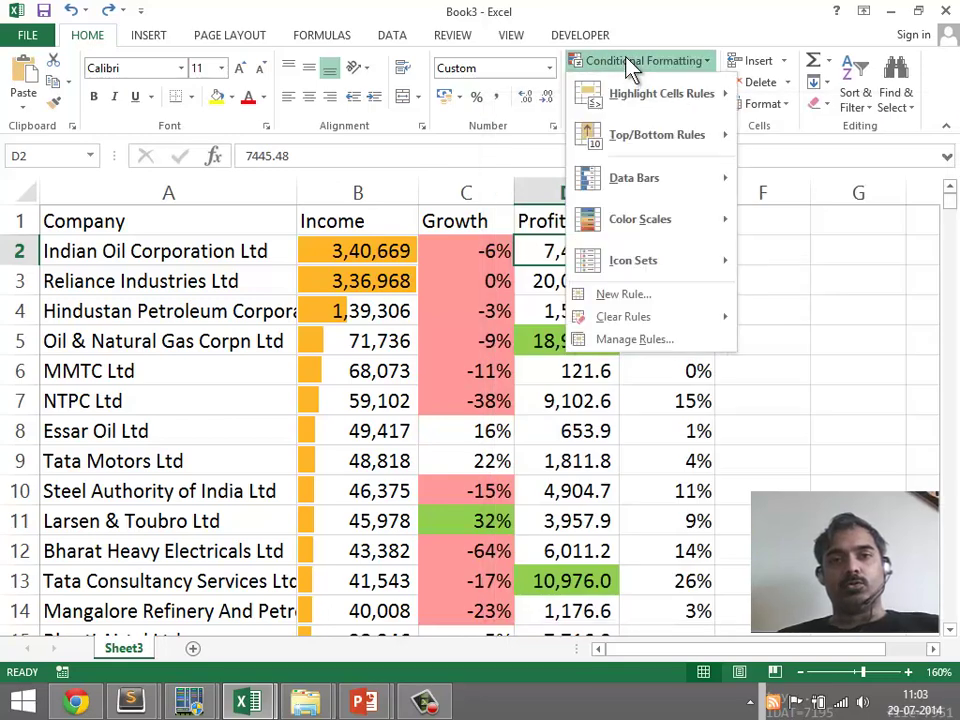
pyautogui.click(645, 341)
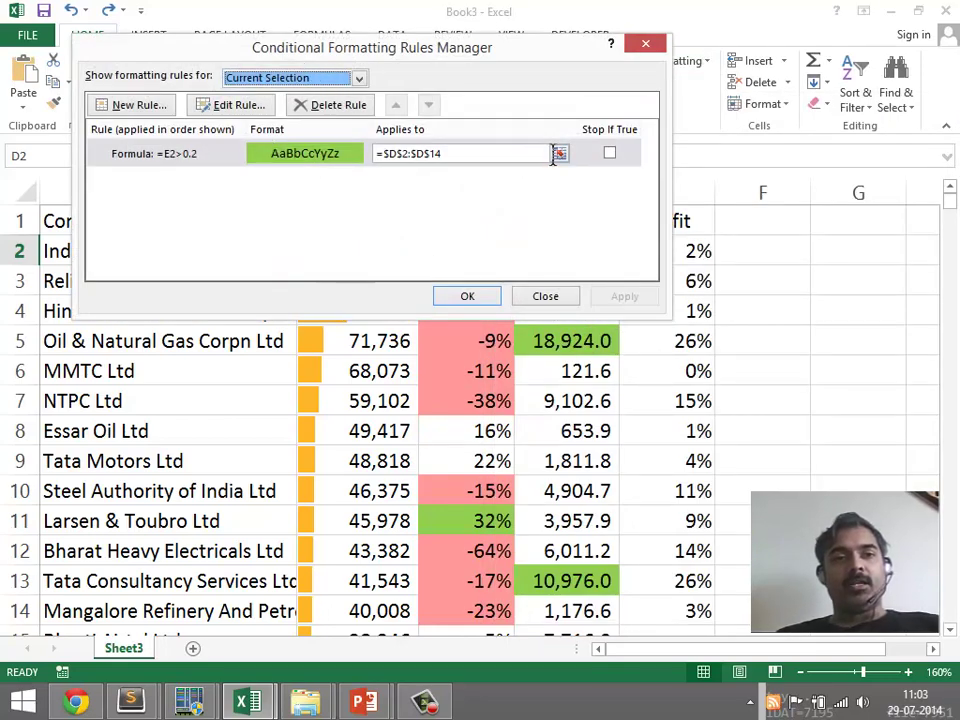
# Create a new formula rule with the relative condition =E2<0.05.
pyautogui.moveTo(447, 68); pyautogui.dragTo(707, 154)
pyautogui.click(390, 192)
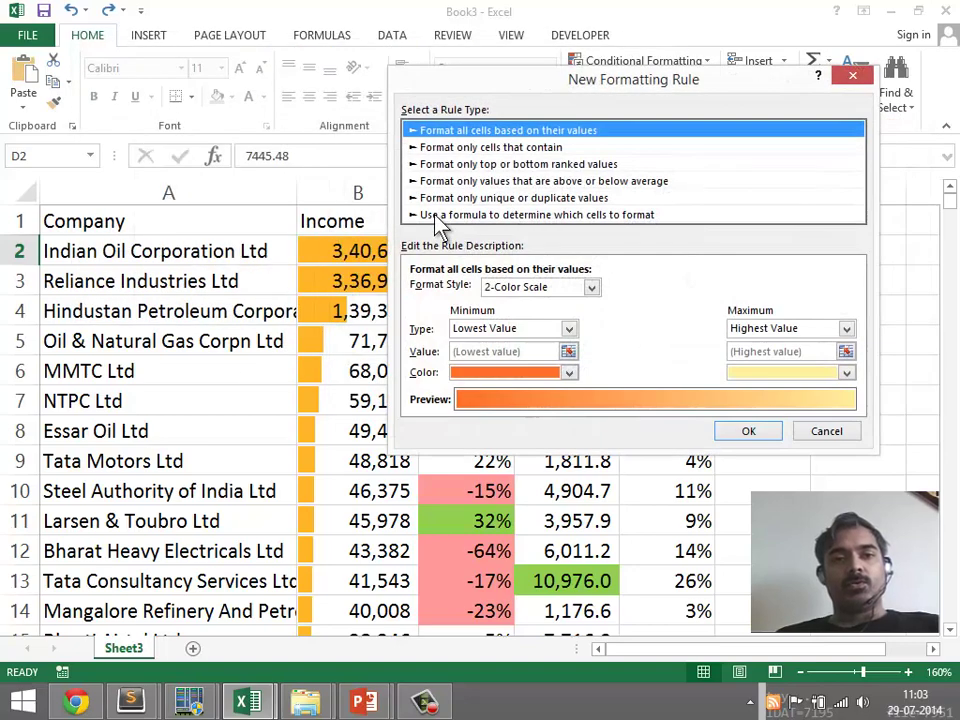
pyautogui.click(545, 214)
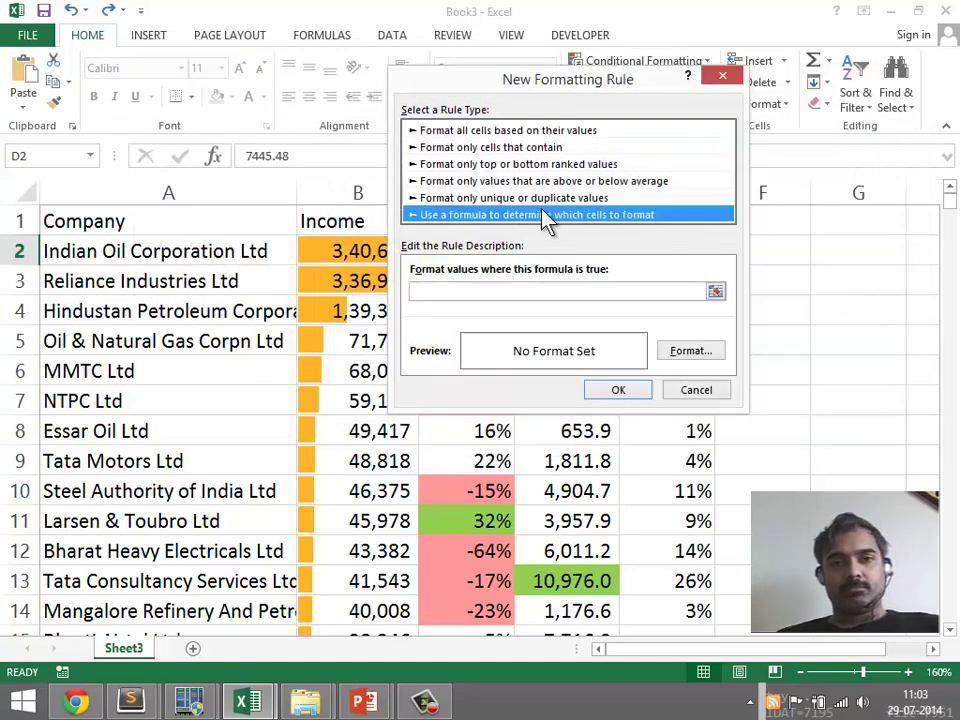
pyautogui.click(718, 287)
pyautogui.click(662, 250)
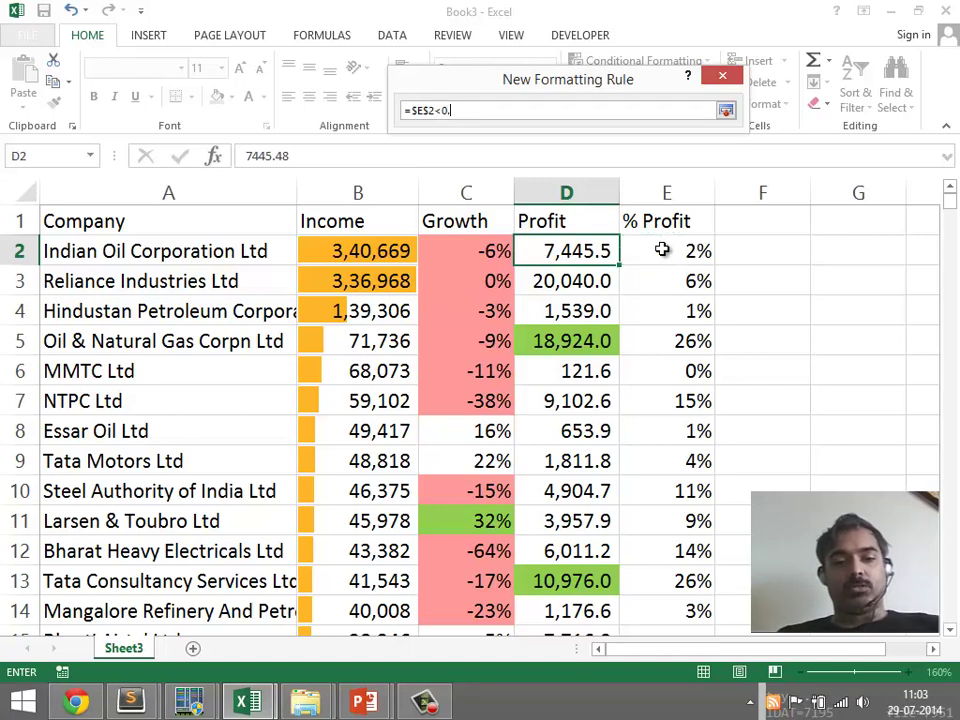
pyautogui.press('Return')
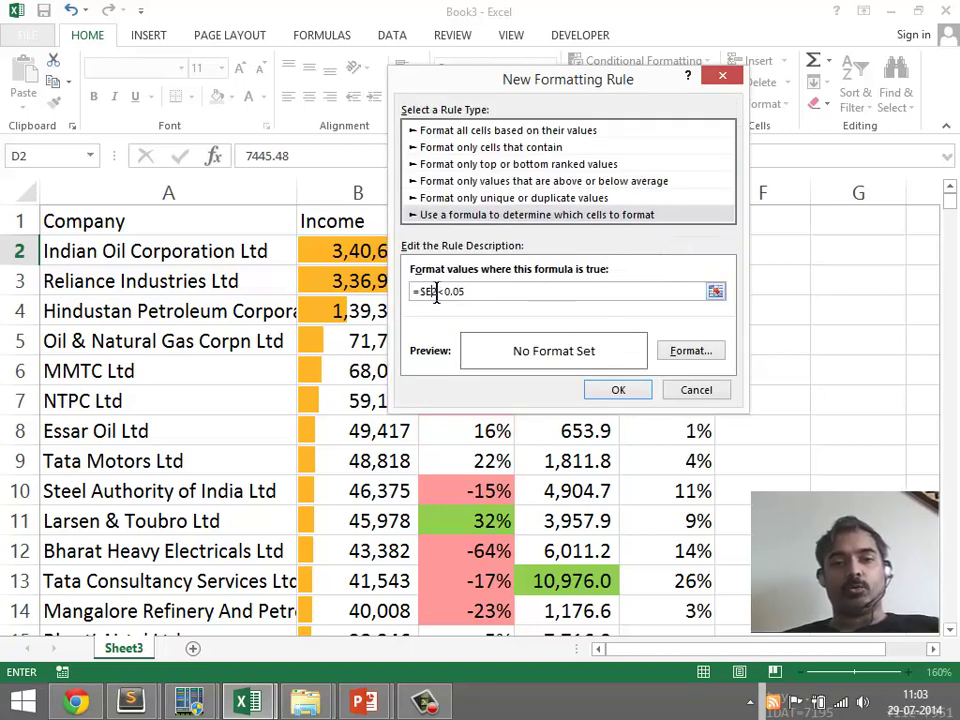
pyautogui.press('BackSpace')
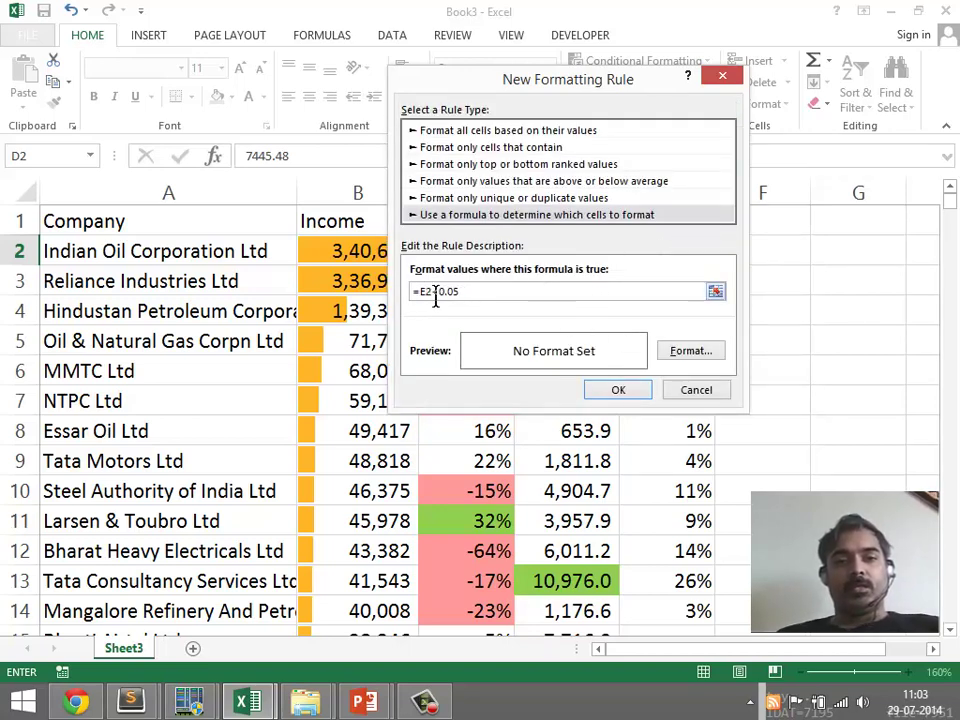
# Give the rule a light pink fill and save it.
pyautogui.click(691, 351)
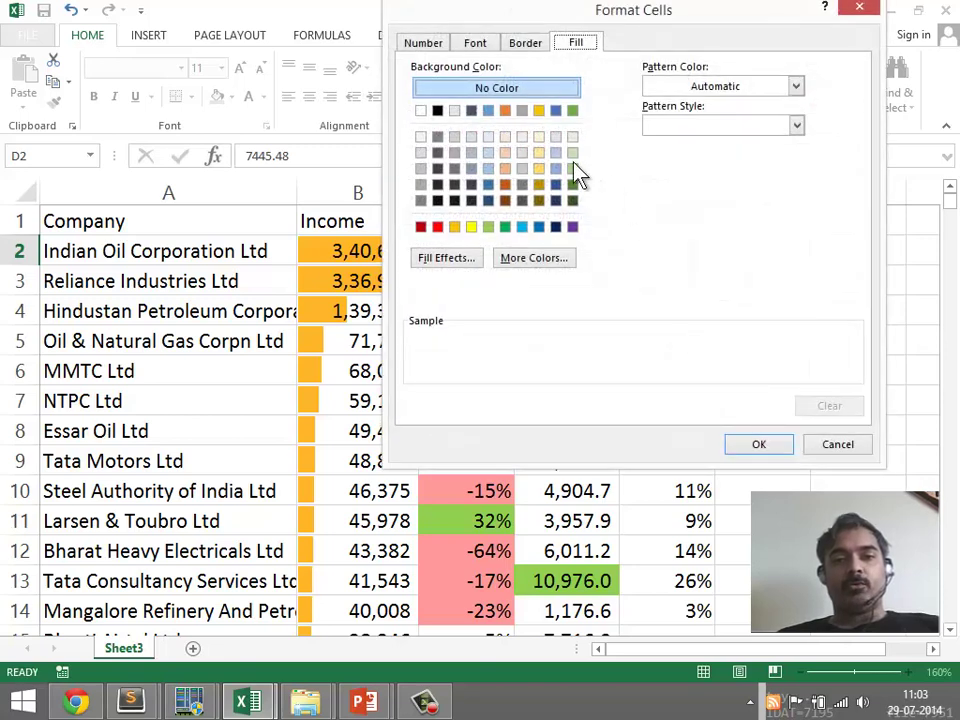
pyautogui.click(437, 227)
pyautogui.click(528, 260)
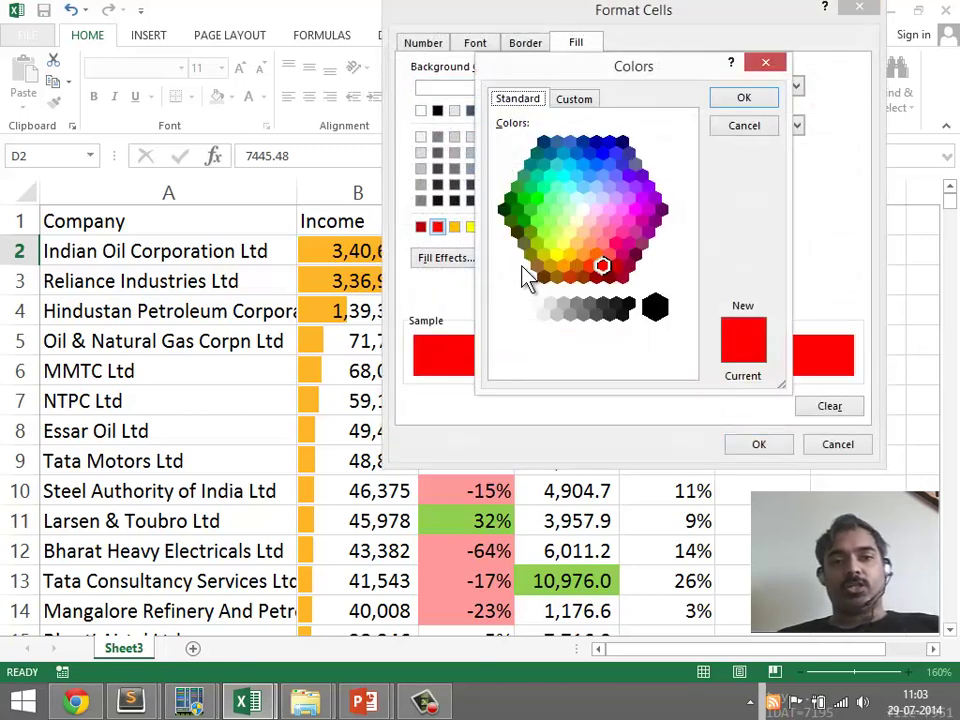
pyautogui.click(609, 233)
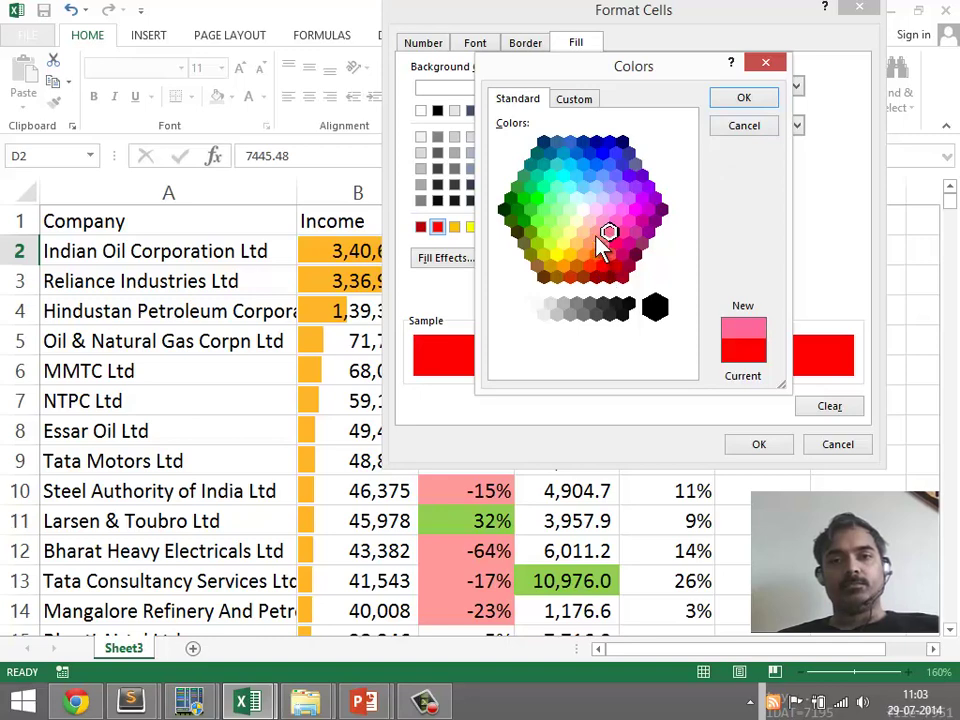
pyautogui.click(596, 234)
pyautogui.click(741, 99)
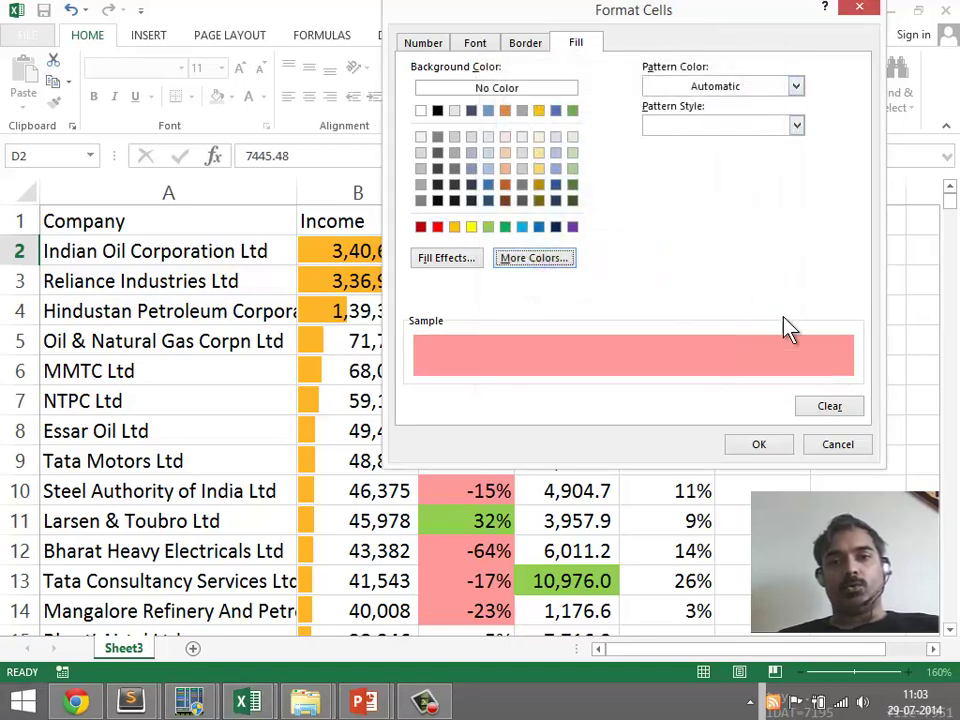
pyautogui.click(762, 445)
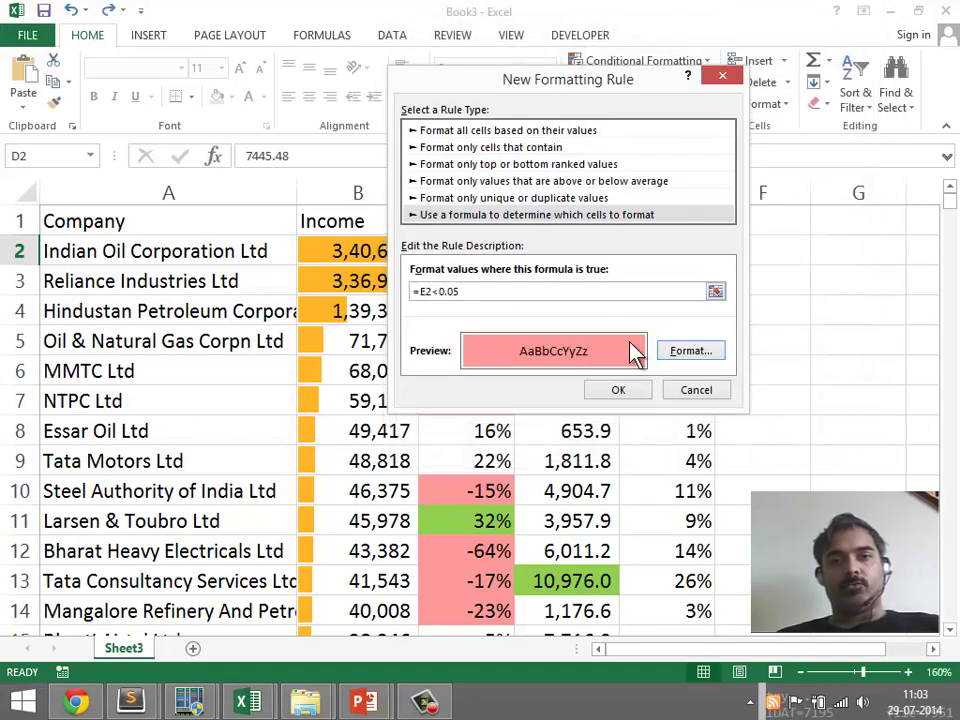
pyautogui.click(620, 388)
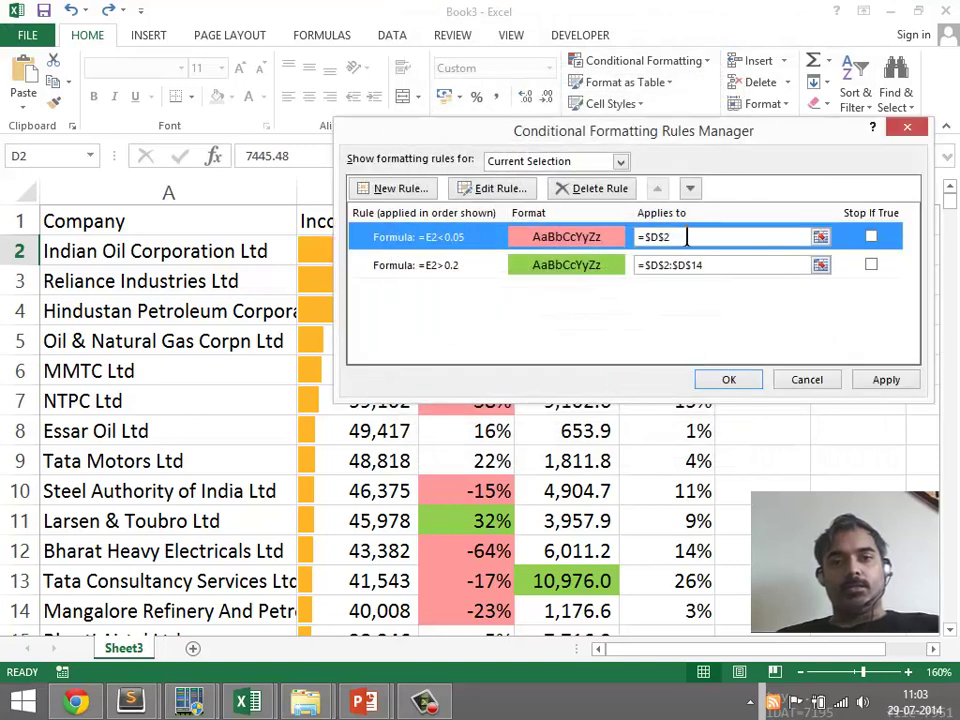
# Set the pink rule's Applies to range to =$D$2:$D$14 and close Rules Manager.
pyautogui.click(696, 237)
pyautogui.click(820, 237)
pyautogui.moveTo(604, 249); pyautogui.dragTo(540, 607)
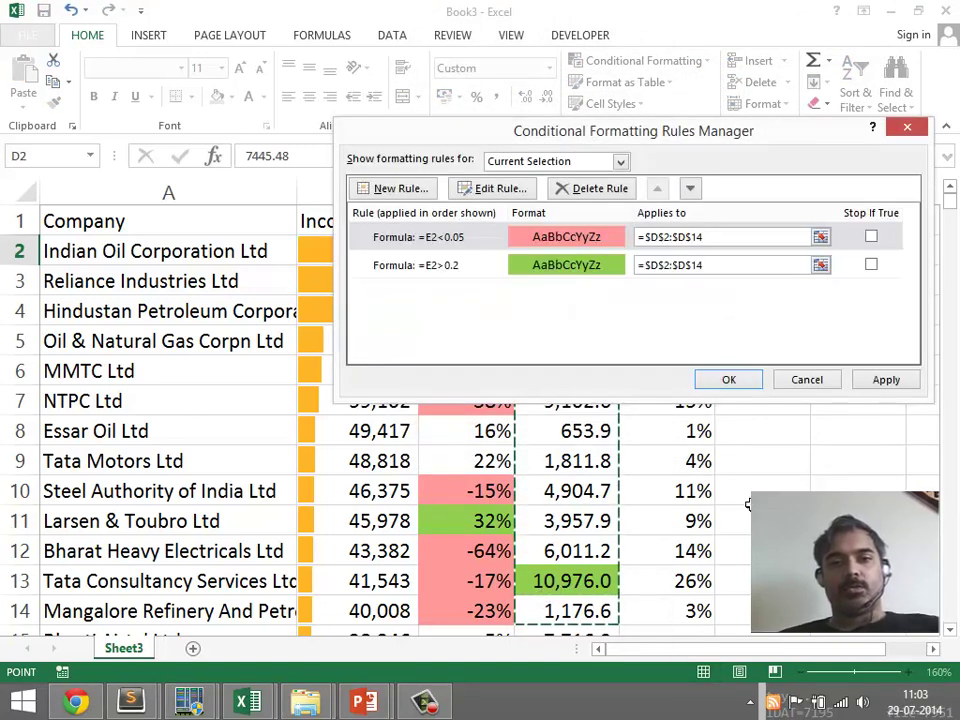
pyautogui.click(724, 379)
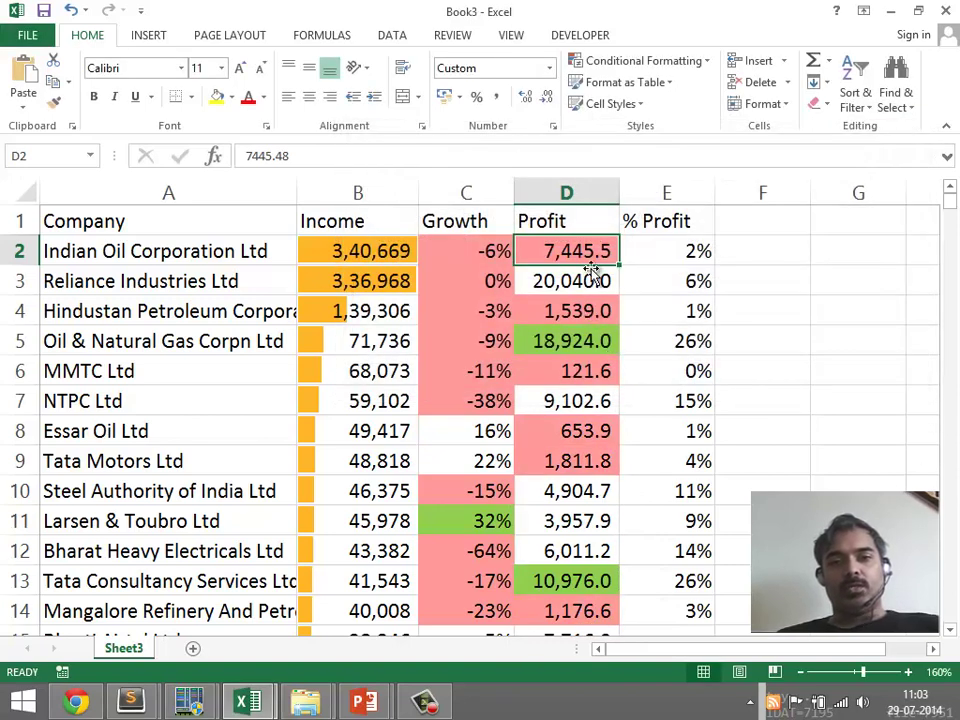